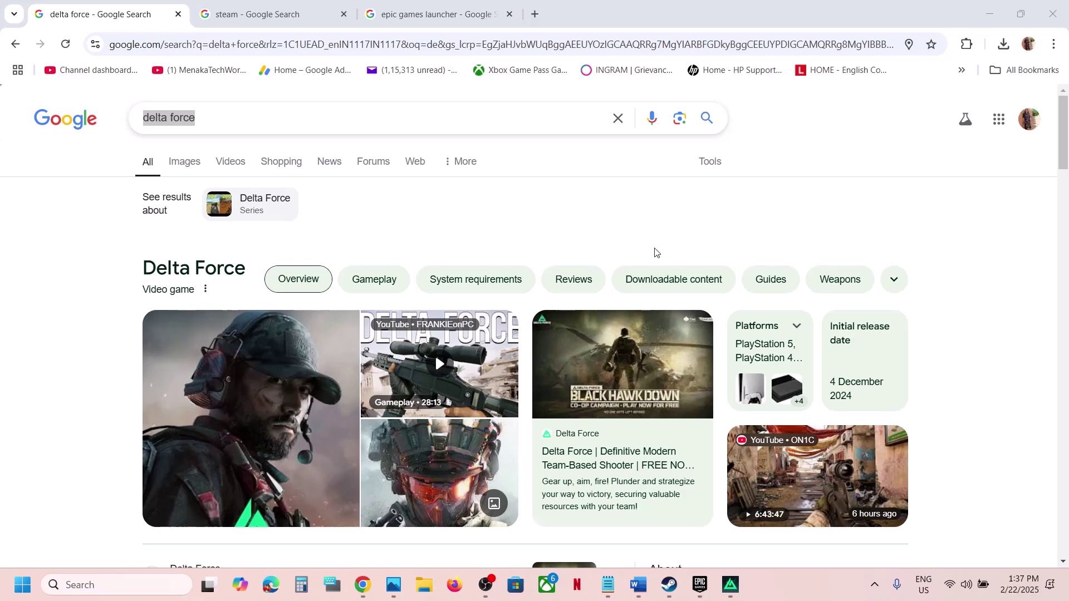
# Check the Steam and Epic Games search-result tabs, then return to the Delta Force results
pyautogui.scroll(-3, 217, 357)
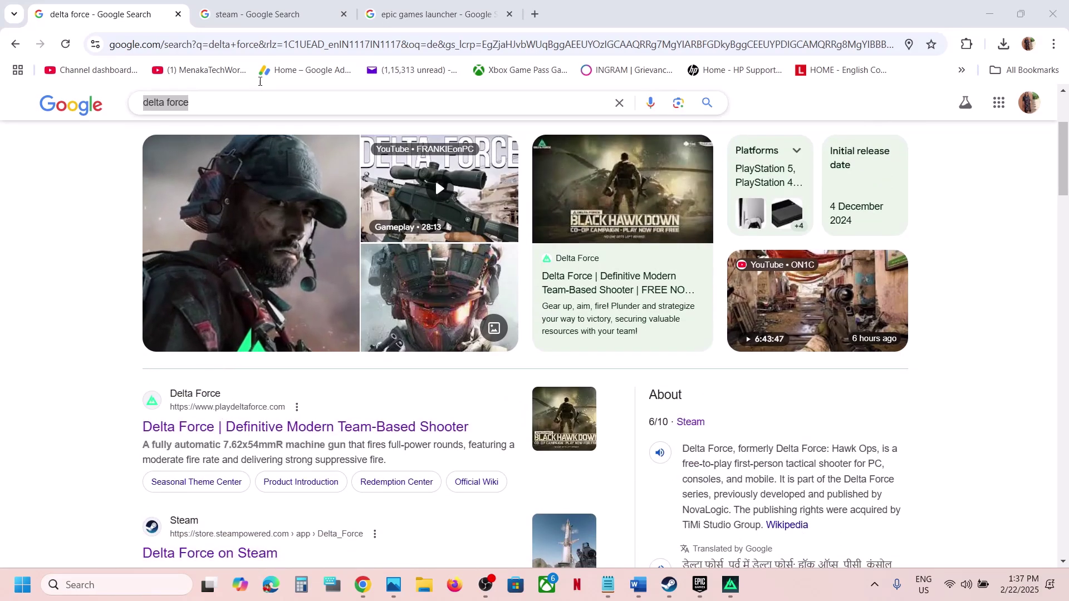
pyautogui.click(247, 15)
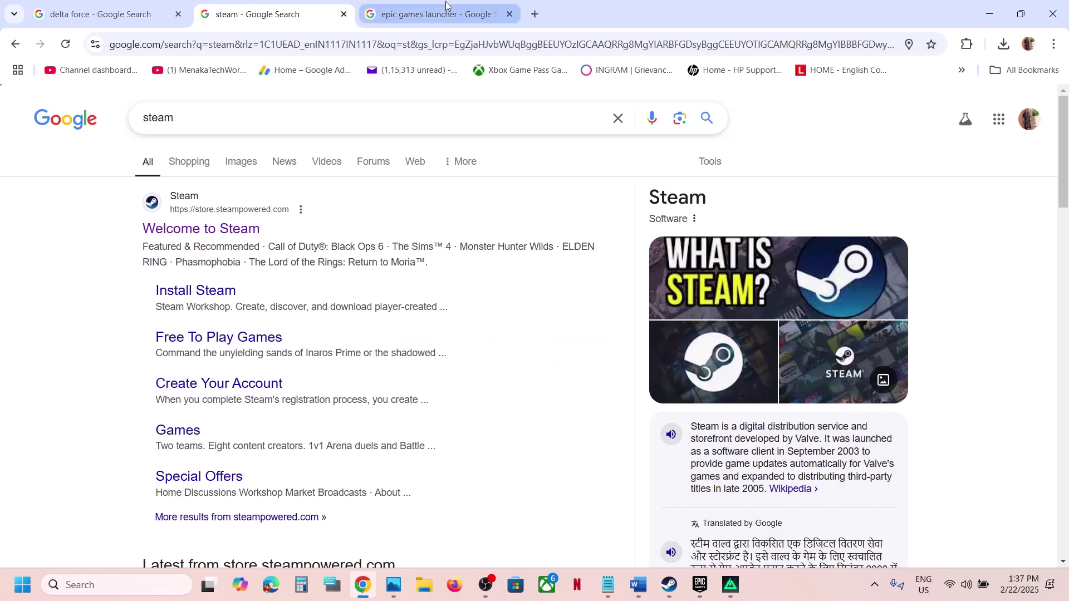
pyautogui.click(441, 15)
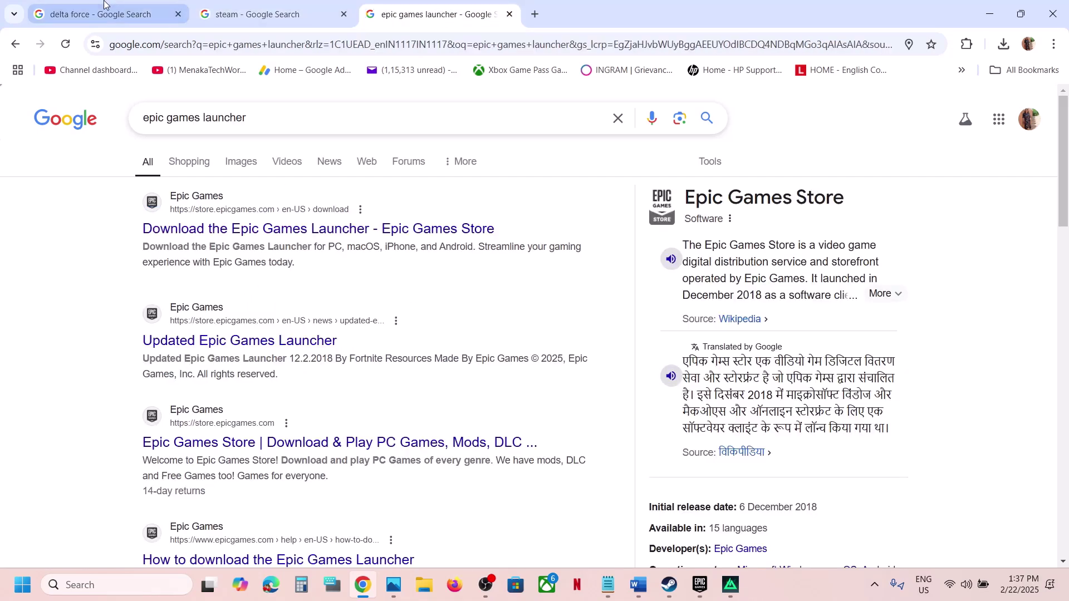
pyautogui.click(88, 15)
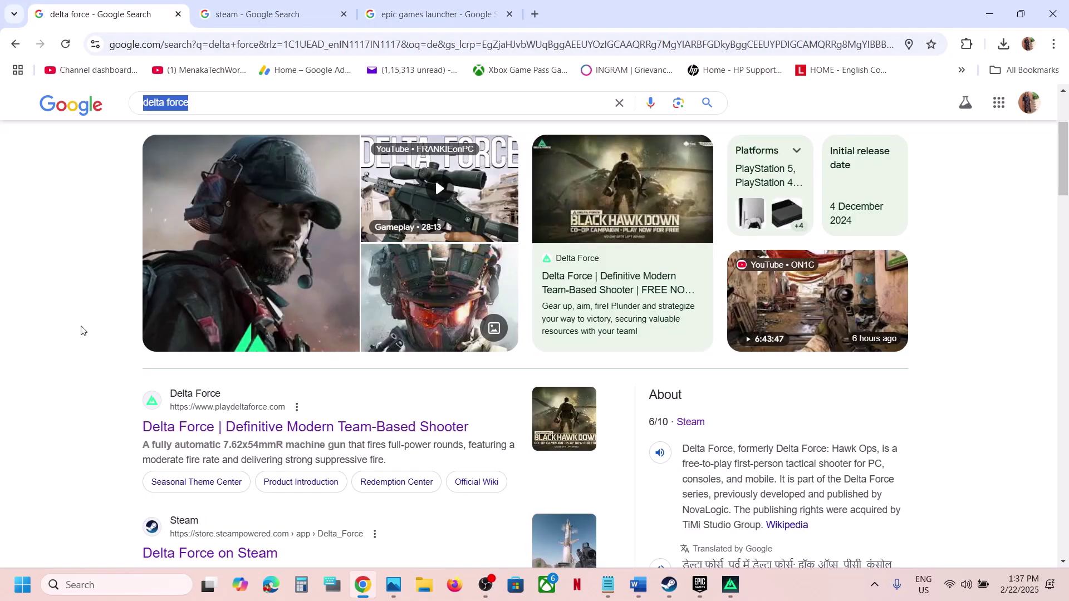
pyautogui.scroll(3, 84, 331)
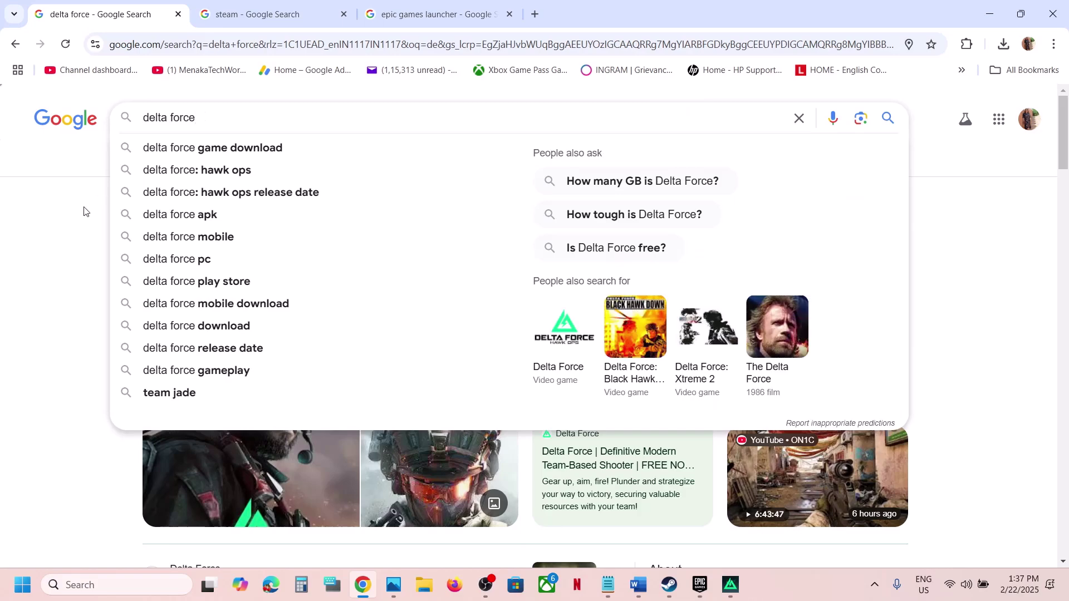
pyautogui.click(84, 211)
pyautogui.scroll(-4, 168, 339)
pyautogui.scroll(-1, 168, 340)
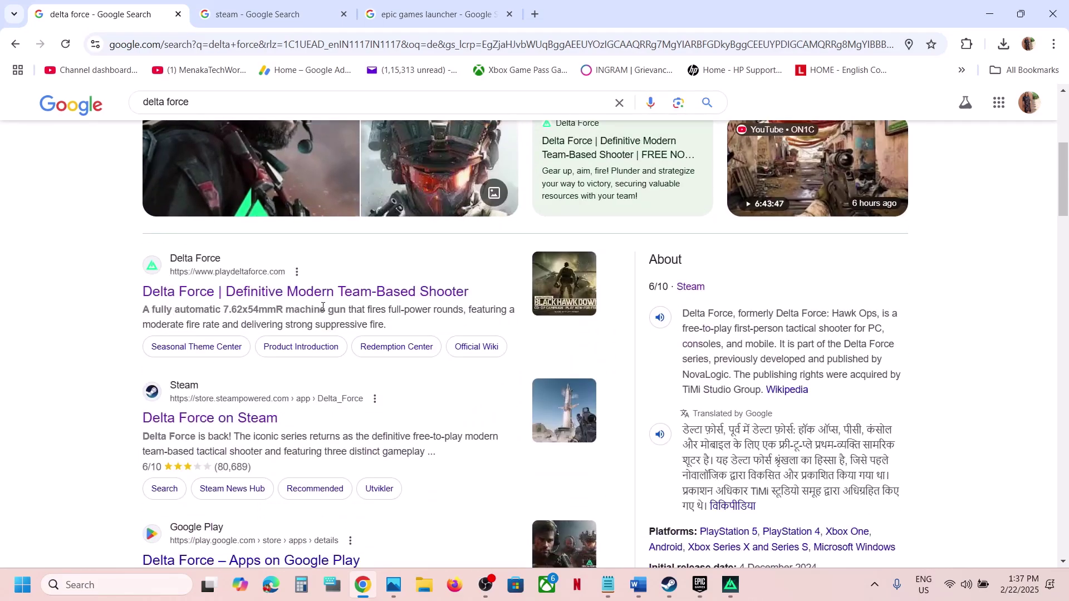
# Open playdeltaforce.com and download the PC installer DeltaForceMiniloader.official (1).exe
pyautogui.click(259, 291)
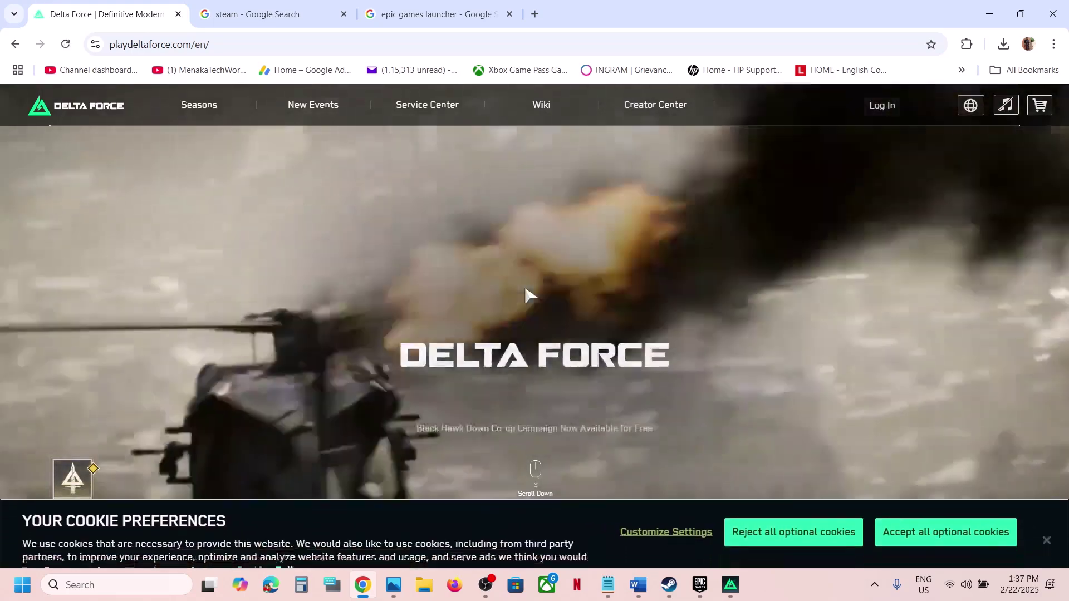
pyautogui.scroll(-1, 524, 288)
pyautogui.scroll(-1, 525, 292)
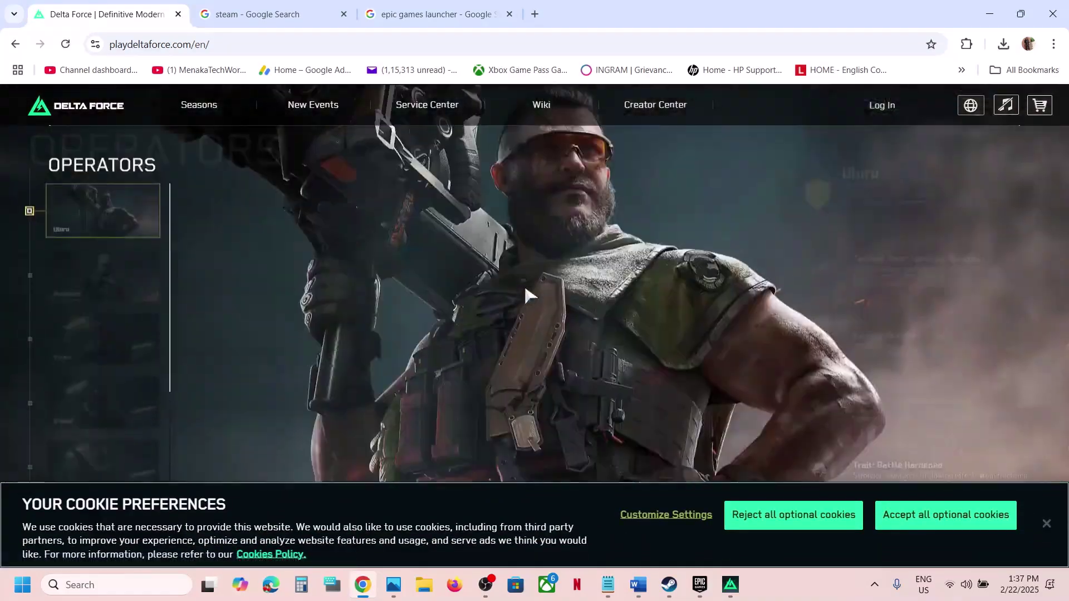
pyautogui.scroll(1, 525, 293)
pyautogui.scroll(1, 525, 292)
pyautogui.scroll(1, 526, 295)
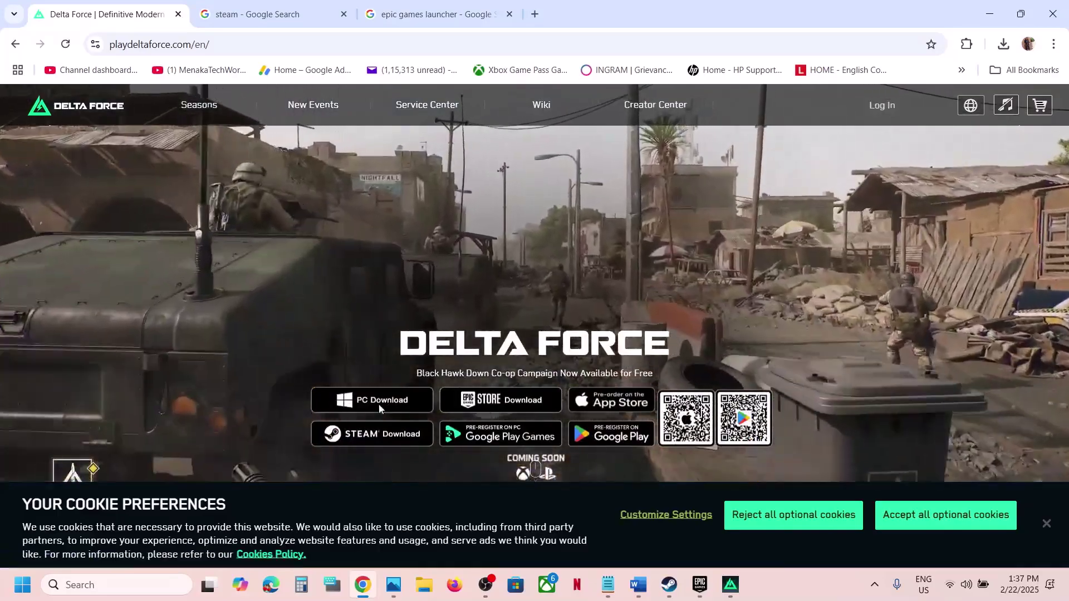
pyautogui.click(379, 401)
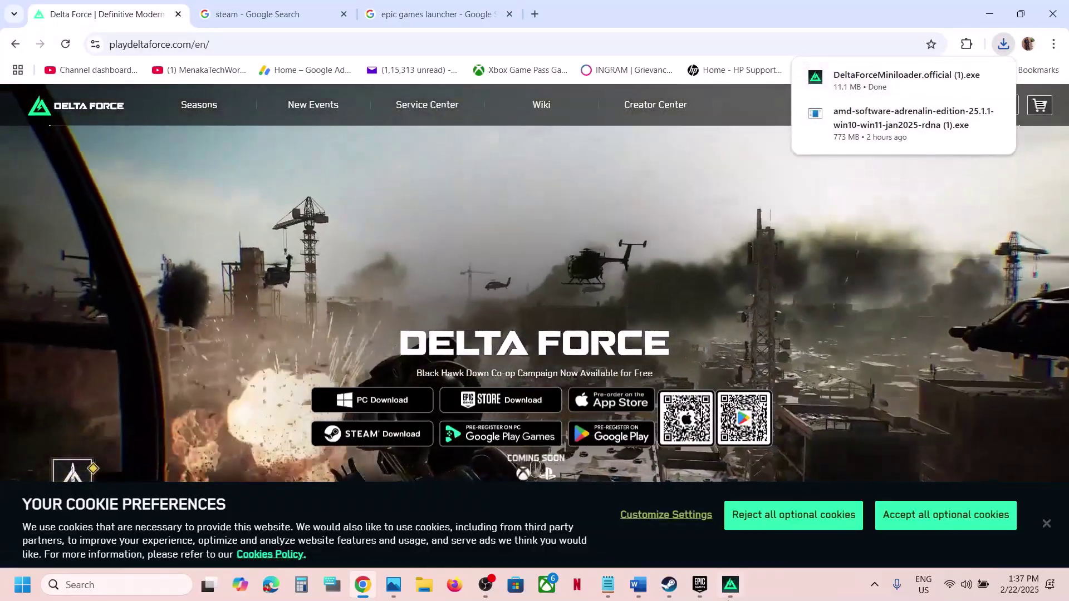
# Start the 27.9 GB Black Hawk Down download in the Delta Force Launcher, then return to Chrome's Steam tab
pyautogui.click(731, 585)
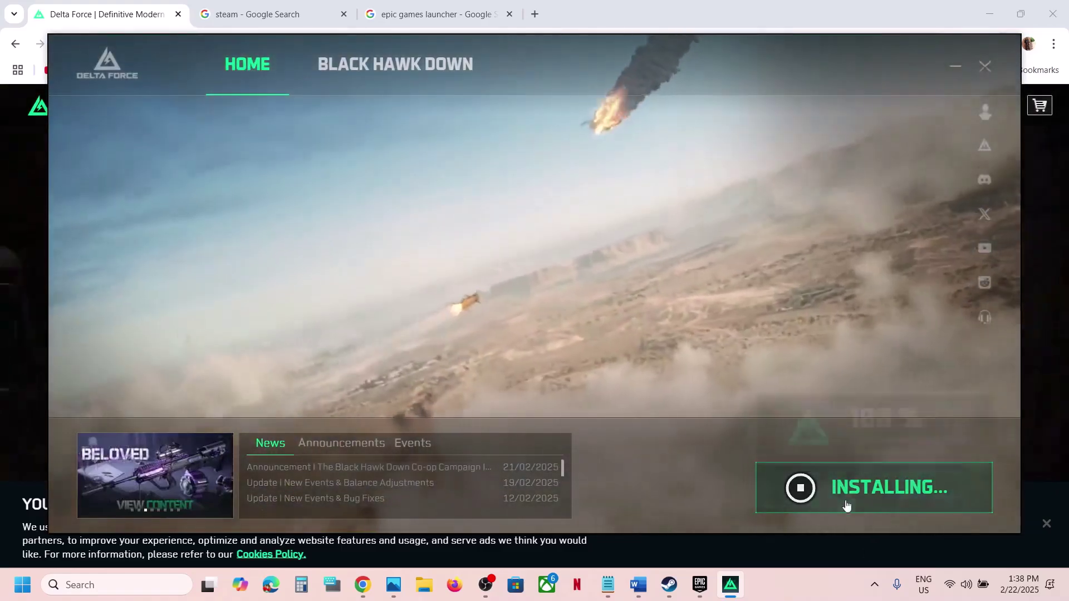
pyautogui.moveTo(850, 511)
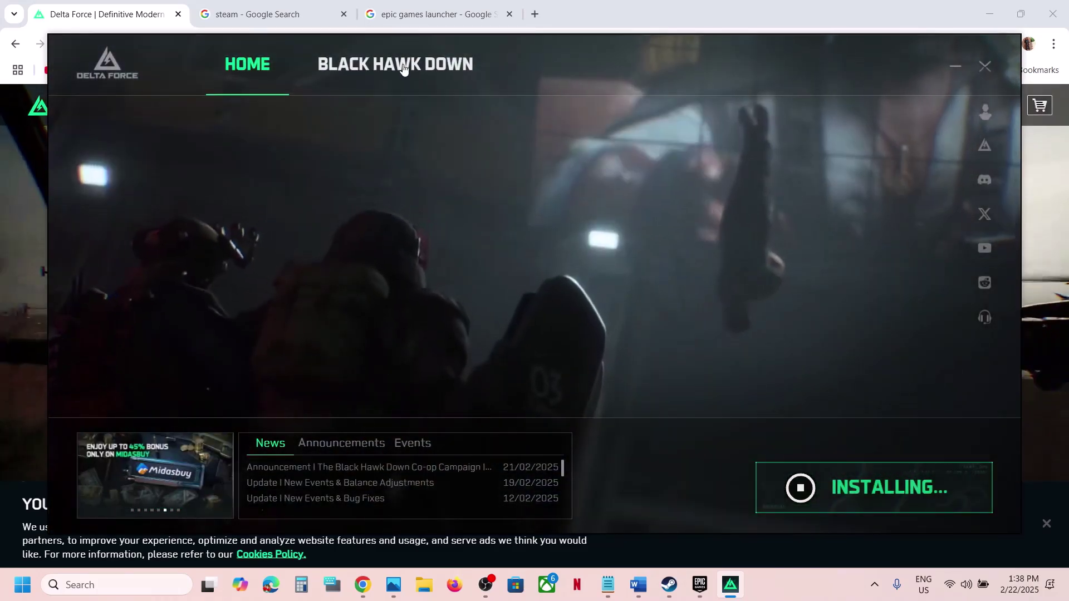
pyautogui.click(401, 68)
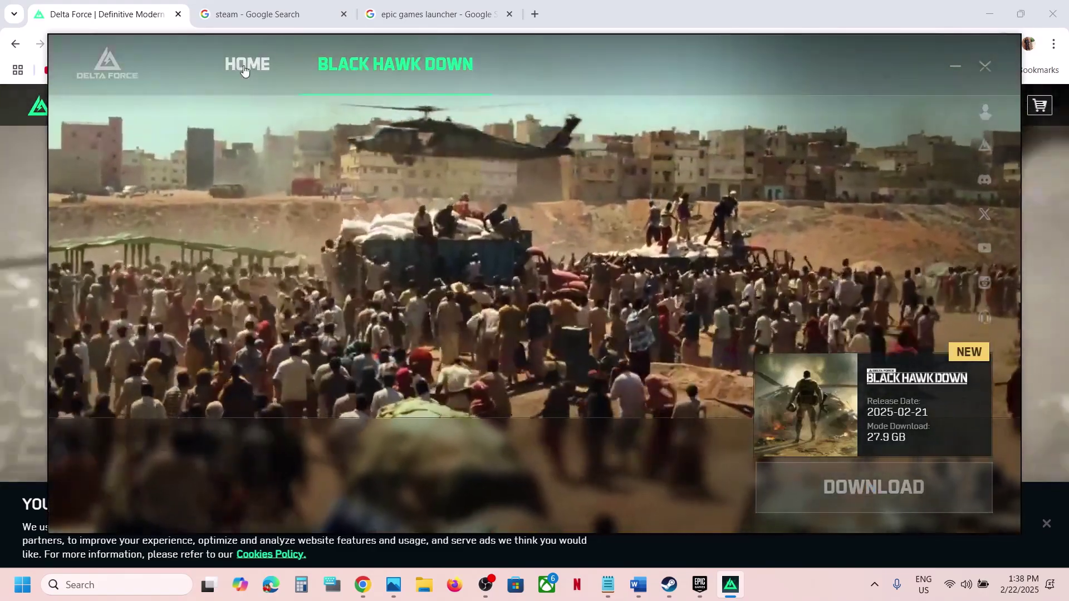
pyautogui.click(243, 67)
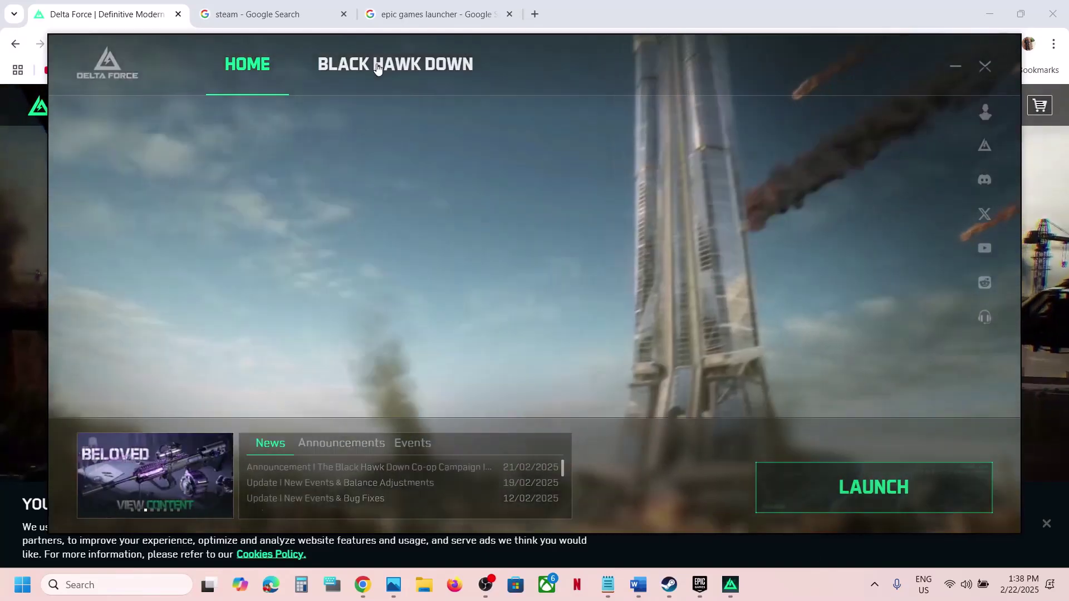
pyautogui.click(377, 68)
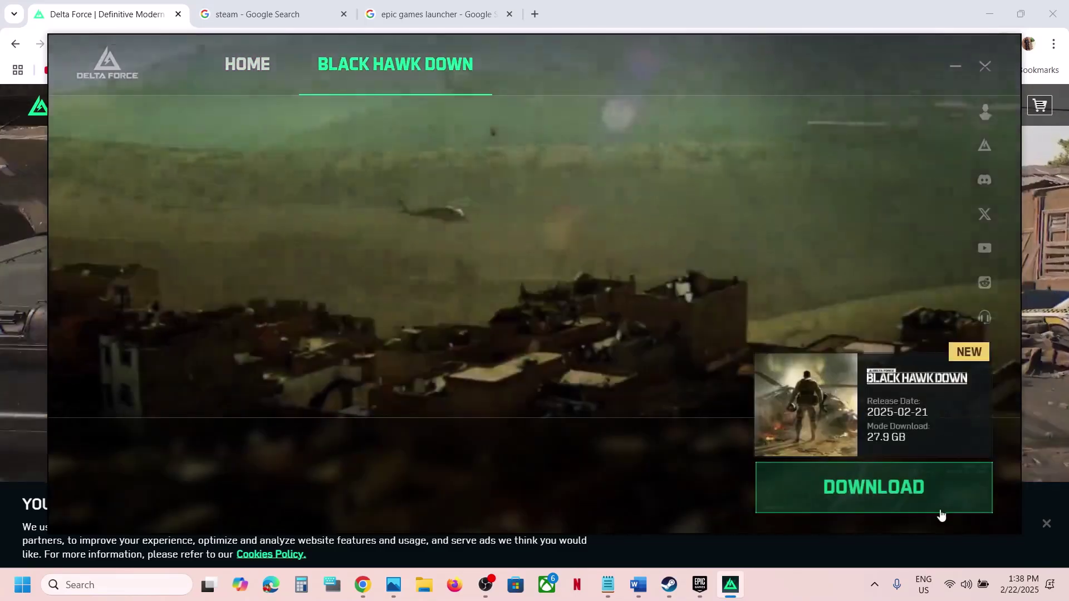
pyautogui.click(875, 493)
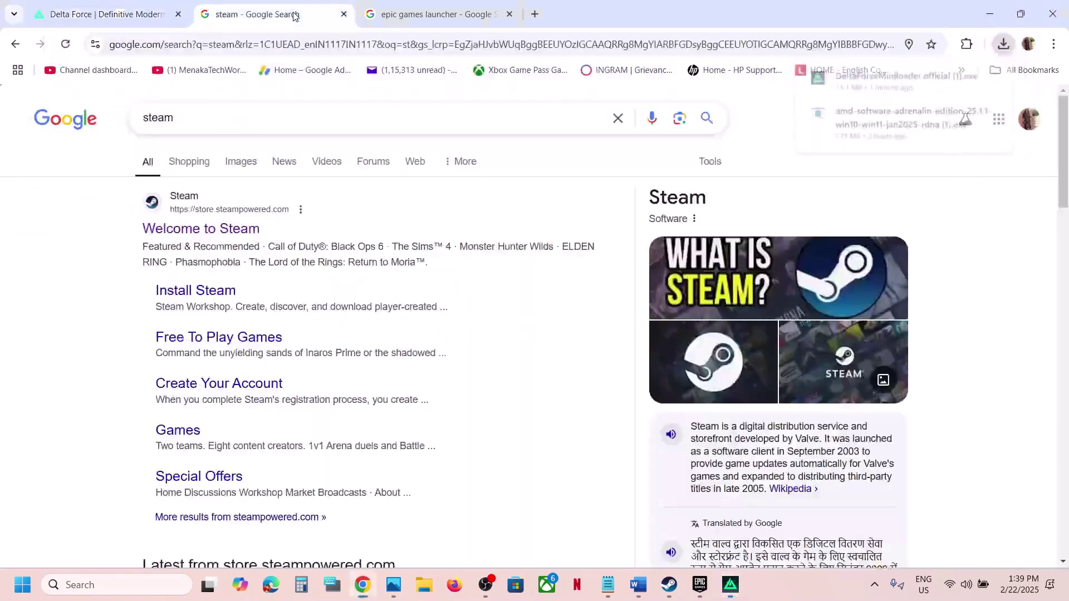
pyautogui.click(292, 15)
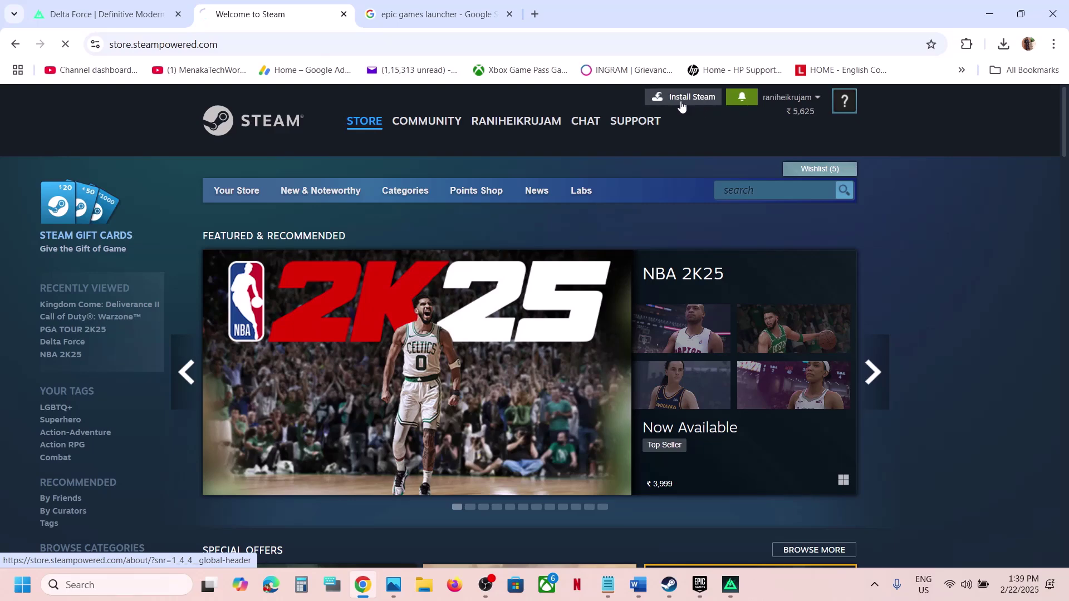
# Download the 2.3 MB SteamSetup.exe from store.steampowered.com and bring up the Steam client's store
pyautogui.click(681, 99)
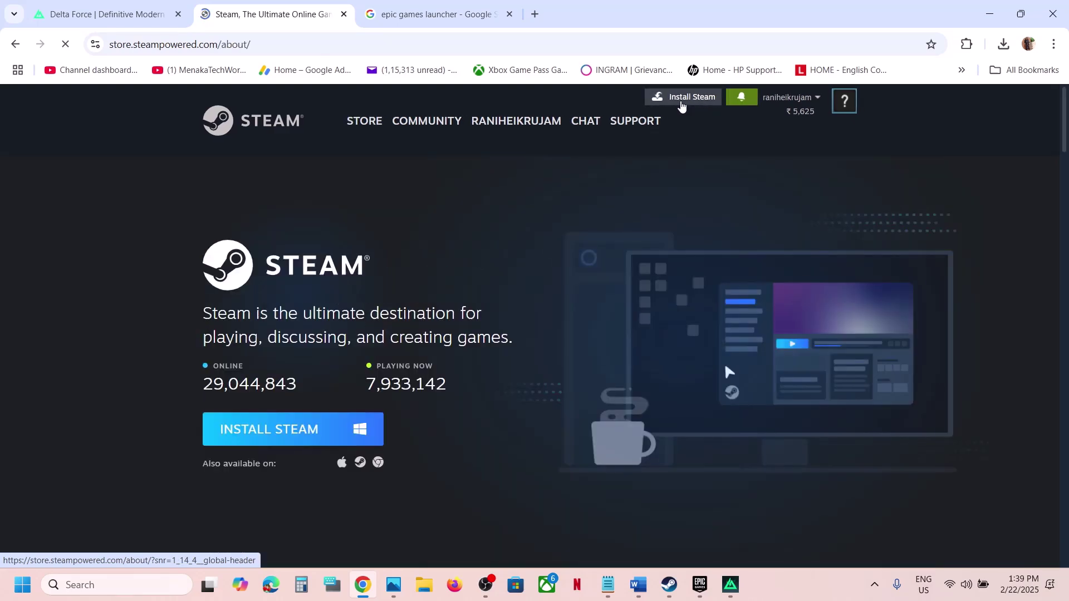
pyautogui.click(334, 433)
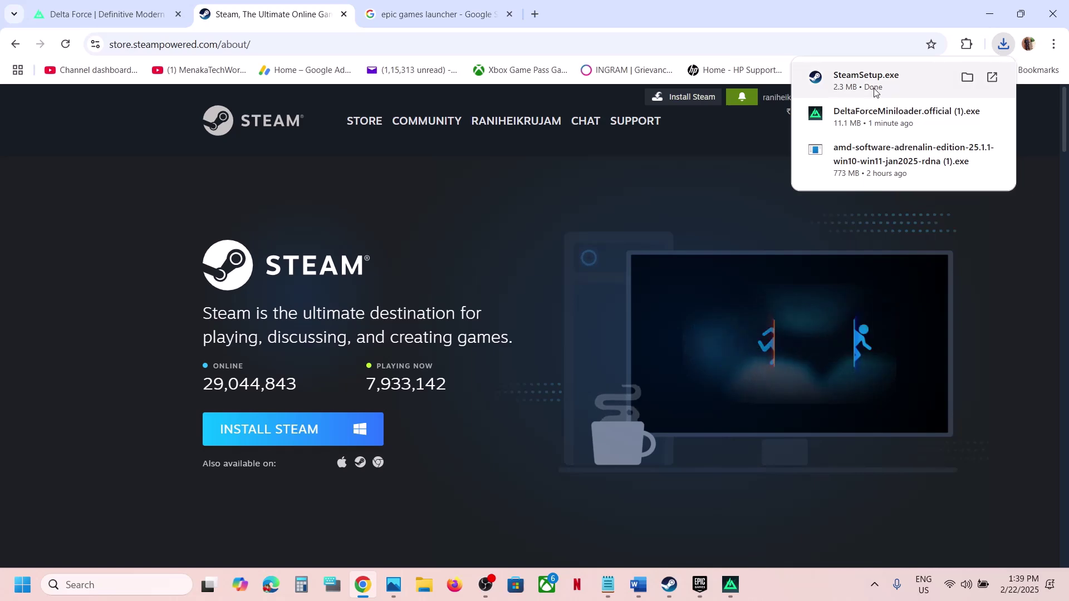
pyautogui.click(670, 585)
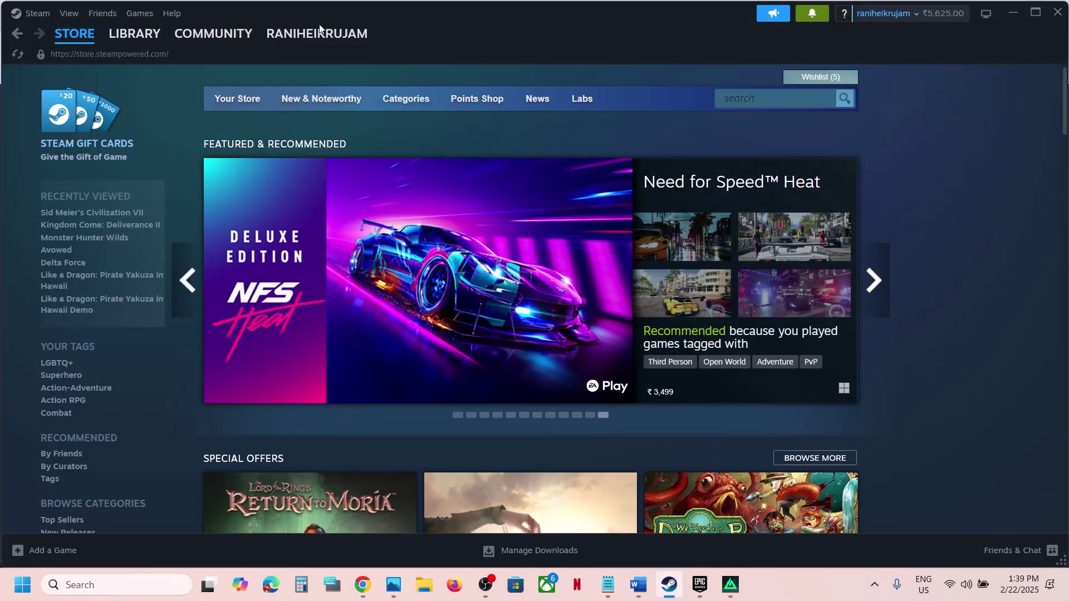
# Search the Steam store for 'delta force' and open the base Delta Force game page
pyautogui.moveTo(80, 38)
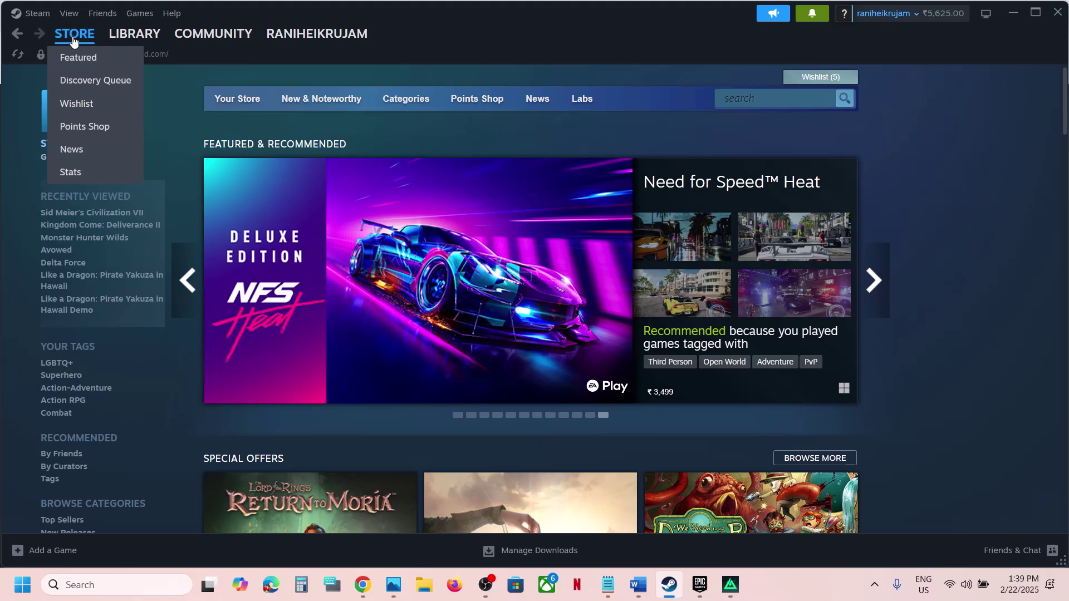
pyautogui.click(741, 94)
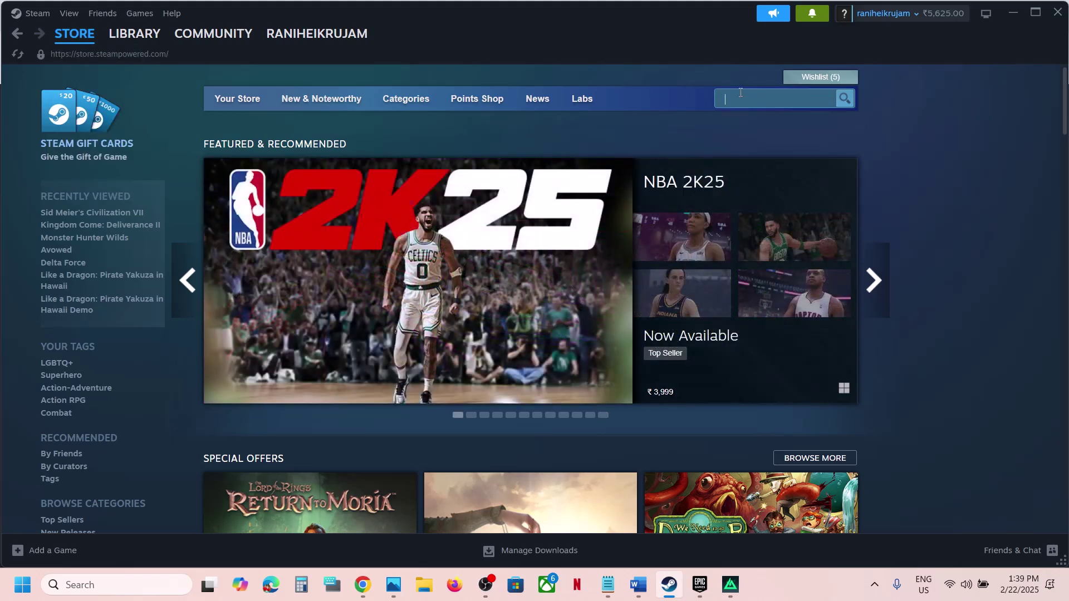
pyautogui.write('delta ')
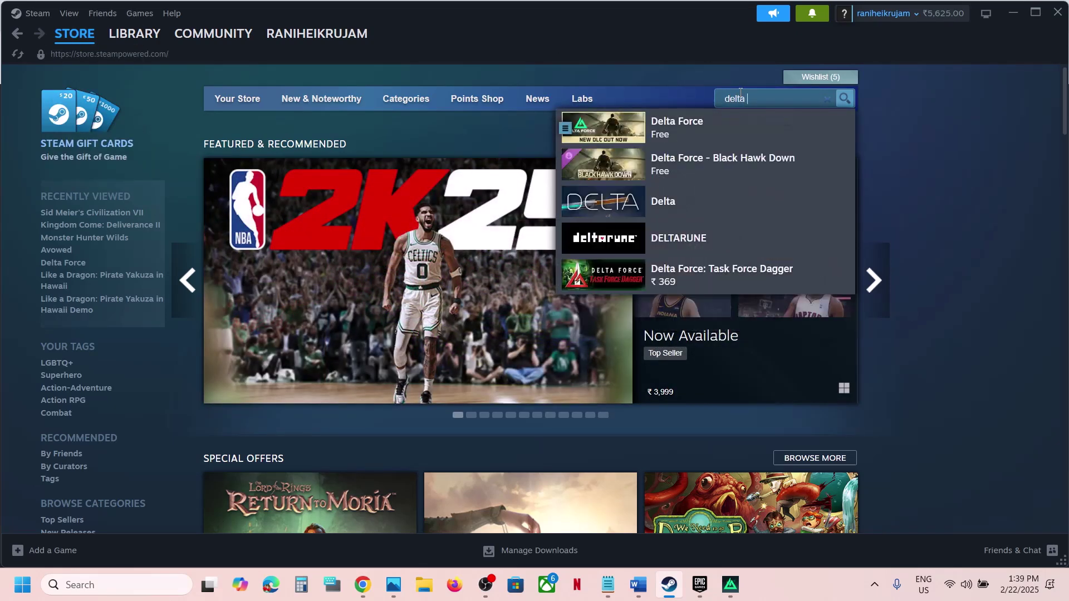
pyautogui.write('force')
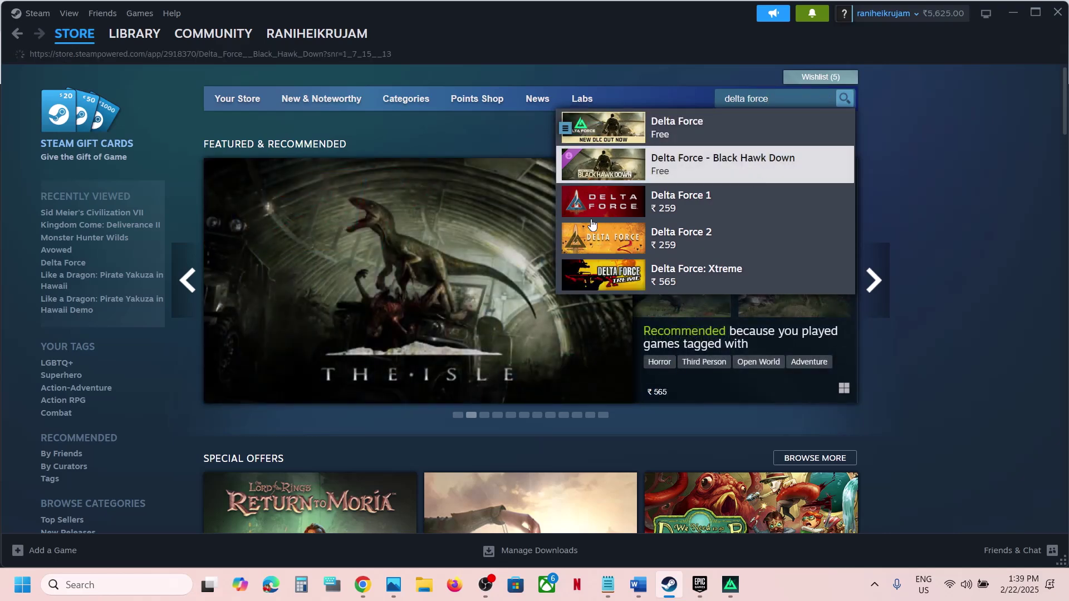
pyautogui.scroll(-4, 461, 293)
pyautogui.scroll(-2, 461, 299)
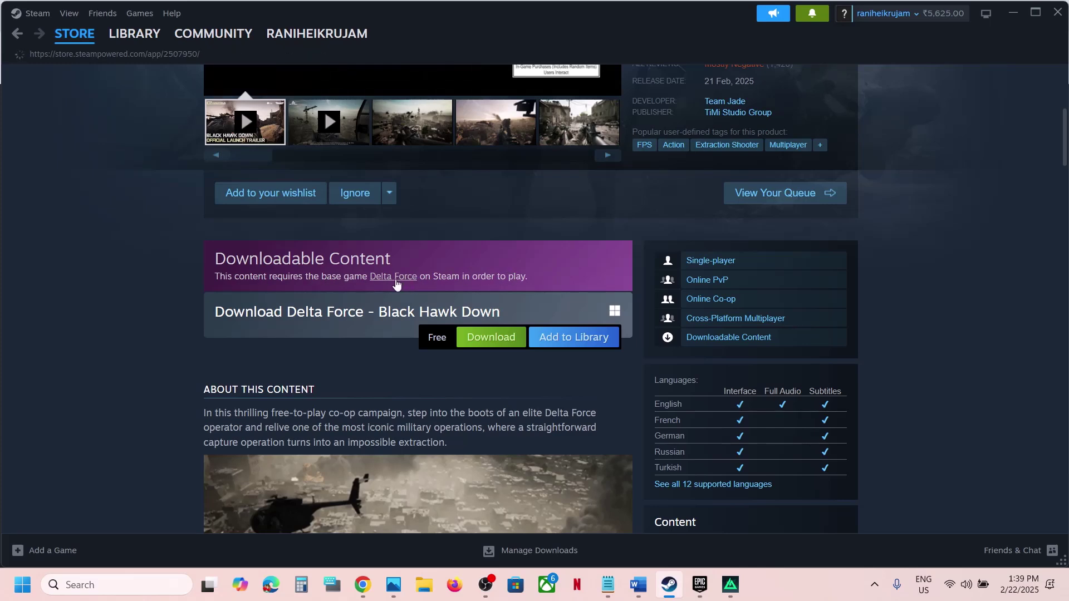
pyautogui.click(395, 277)
# Open the free Delta Force - Black Hawk Down DLC store page from the game page
pyautogui.scroll(-5, 403, 390)
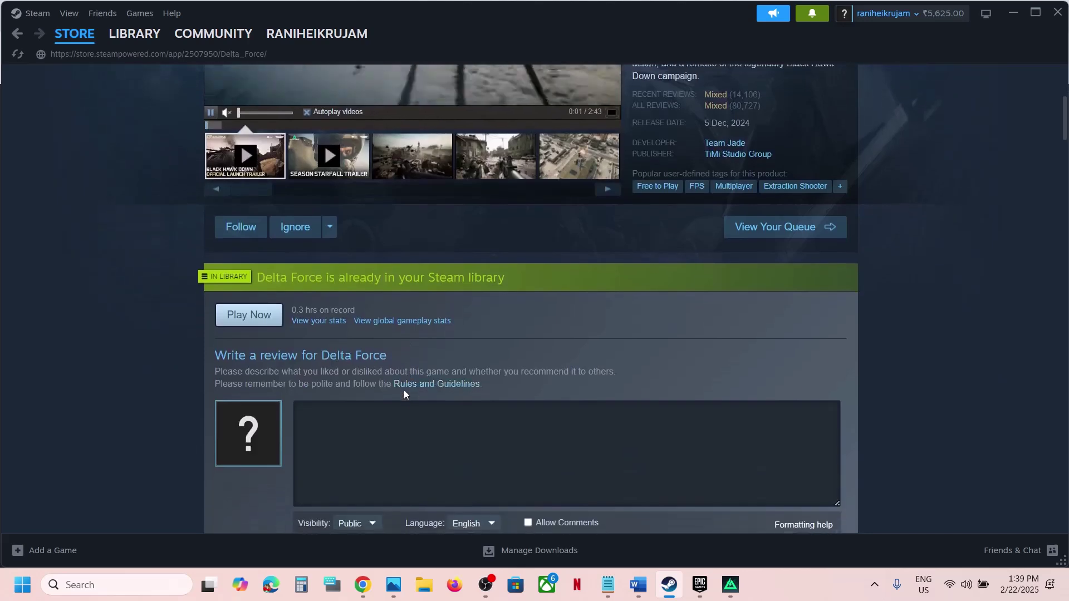
pyautogui.scroll(-5, 418, 311)
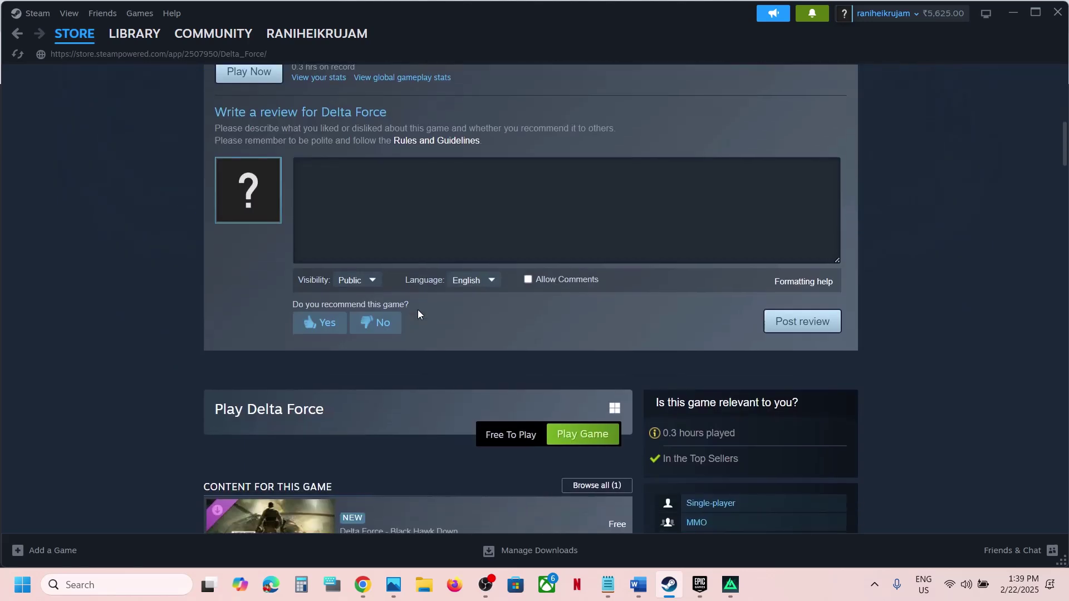
pyautogui.scroll(-3, 418, 314)
pyautogui.scroll(-1, 422, 298)
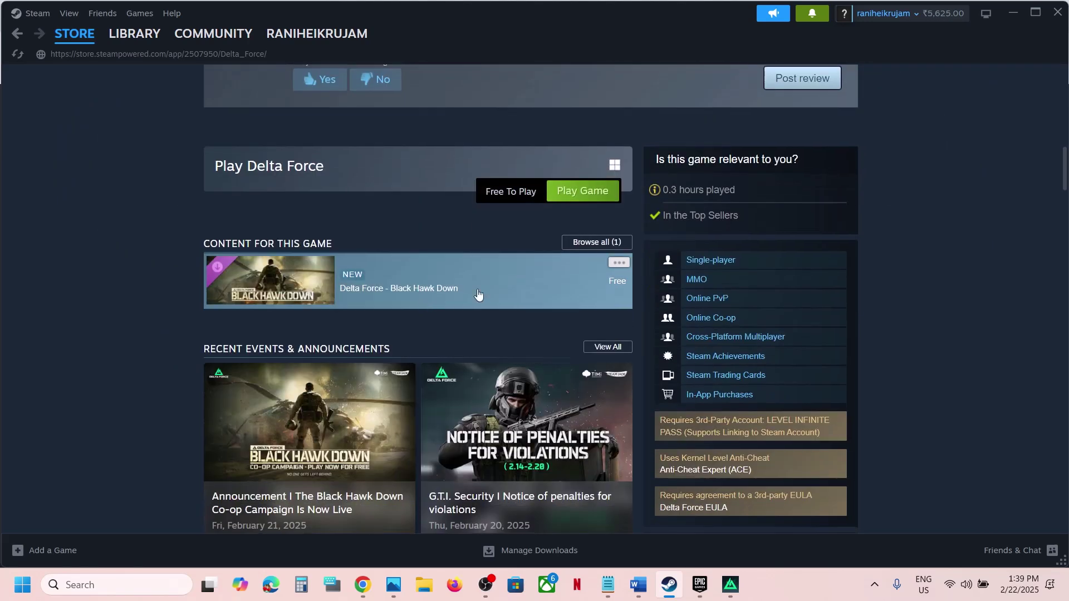
pyautogui.moveTo(412, 295)
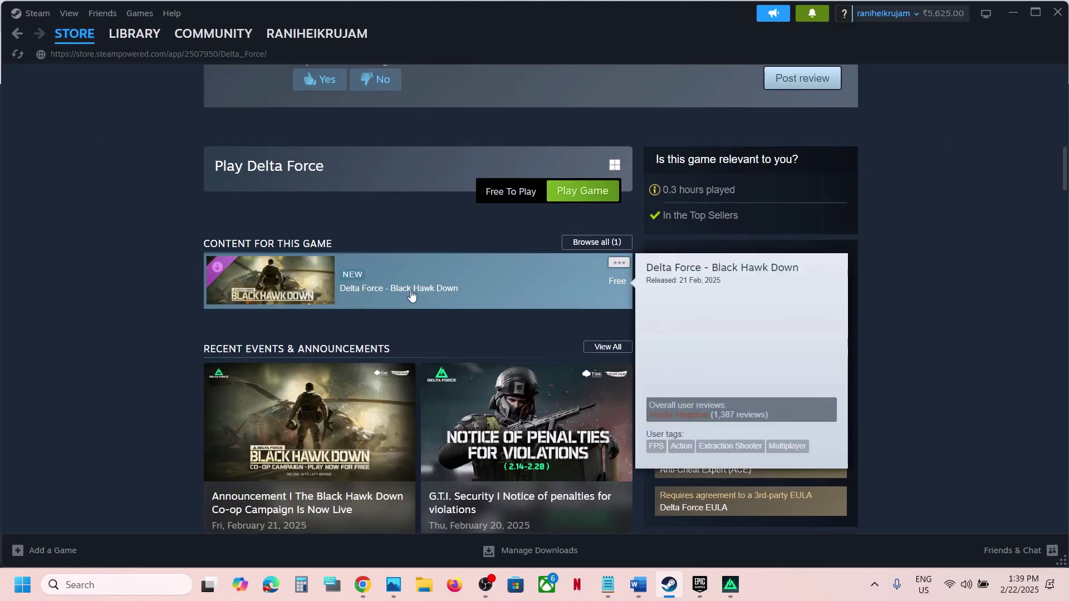
pyautogui.click(439, 293)
pyautogui.scroll(-6, 438, 293)
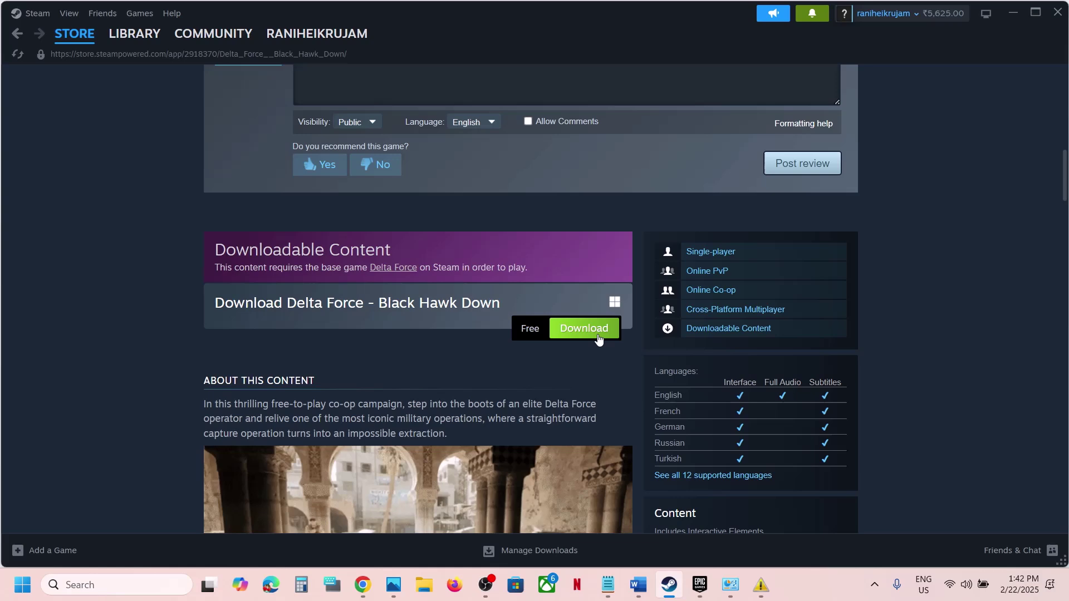
# Install Delta Force on drive C: and follow its 108.96 GB download on its library page
pyautogui.click(597, 333)
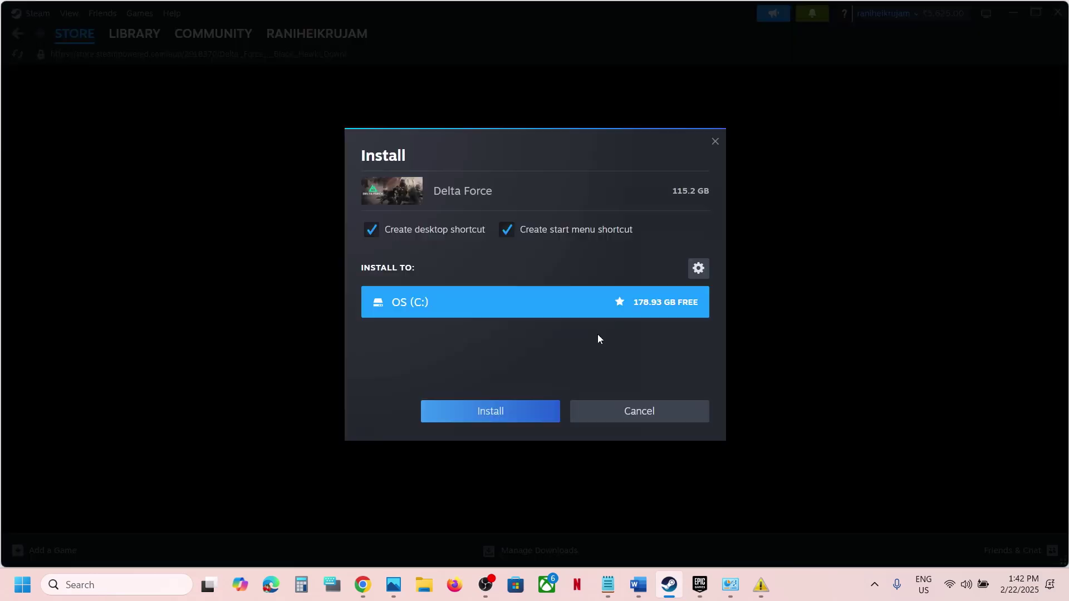
pyautogui.click(503, 412)
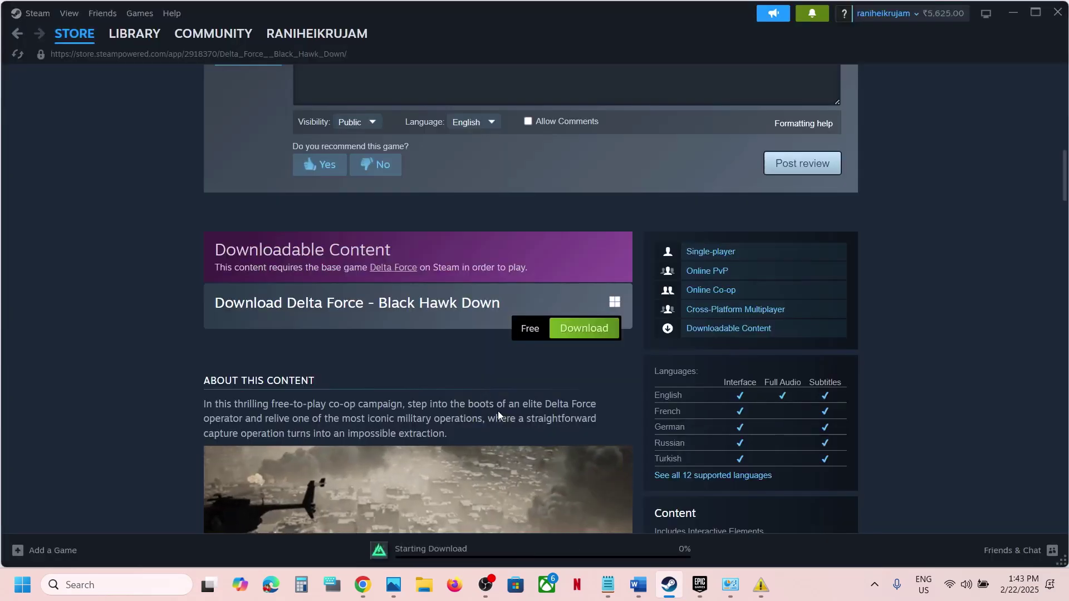
pyautogui.click(142, 43)
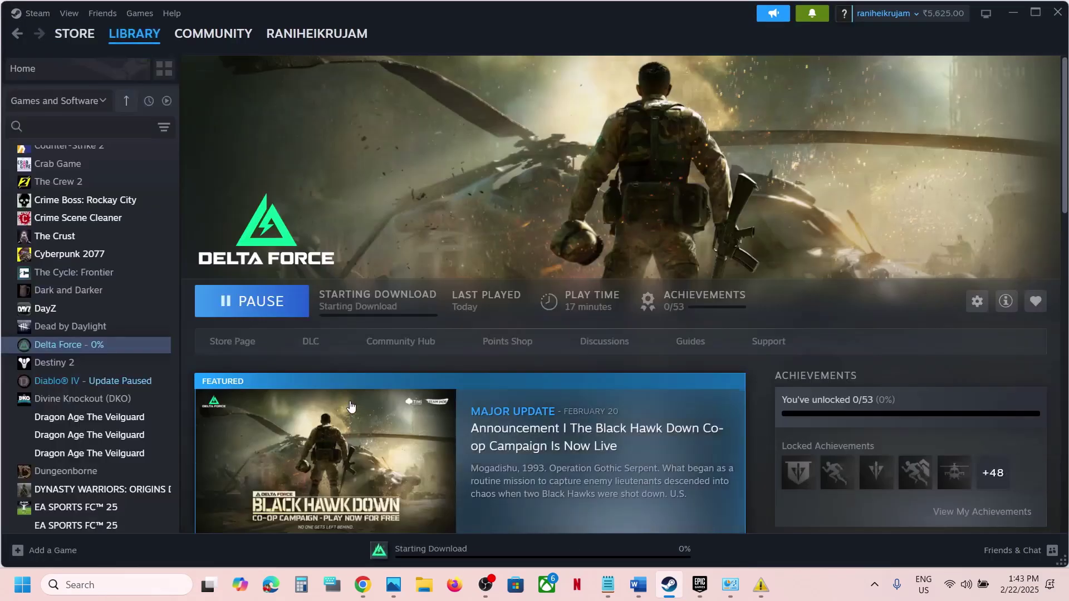
pyautogui.click(134, 35)
pyautogui.click(362, 423)
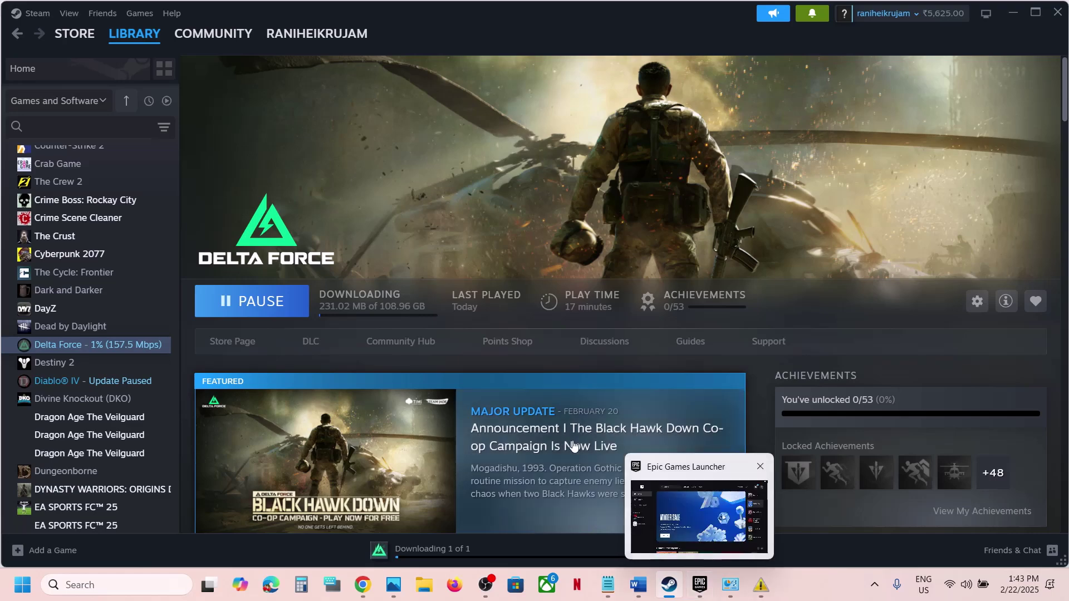
# Pass the Cloudflare 'Verify you are human' check on the Epic download page, then bring up the Epic launcher
pyautogui.click(364, 590)
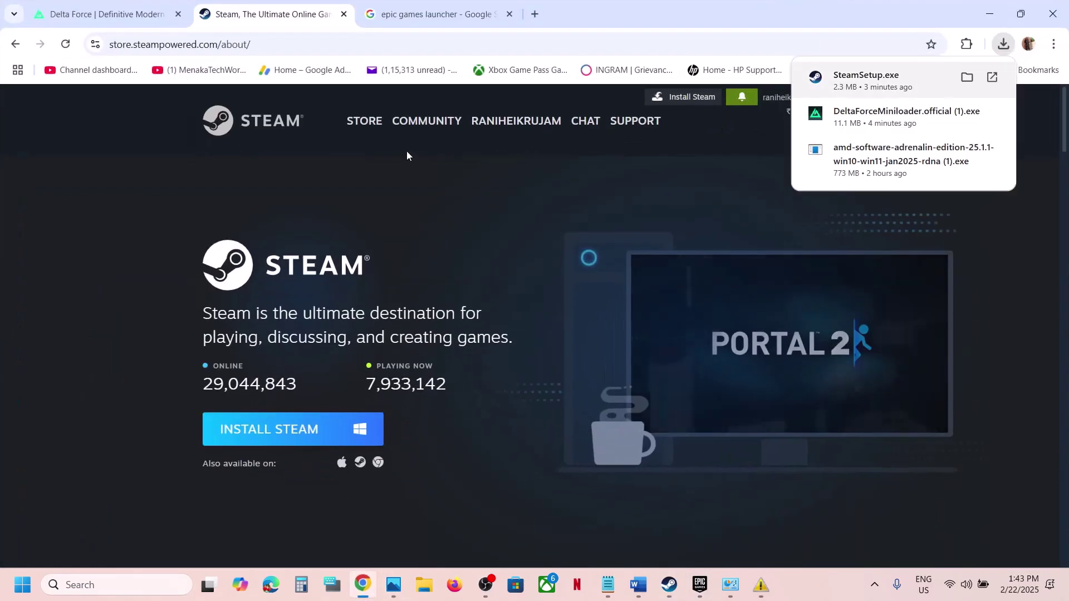
pyautogui.click(439, 22)
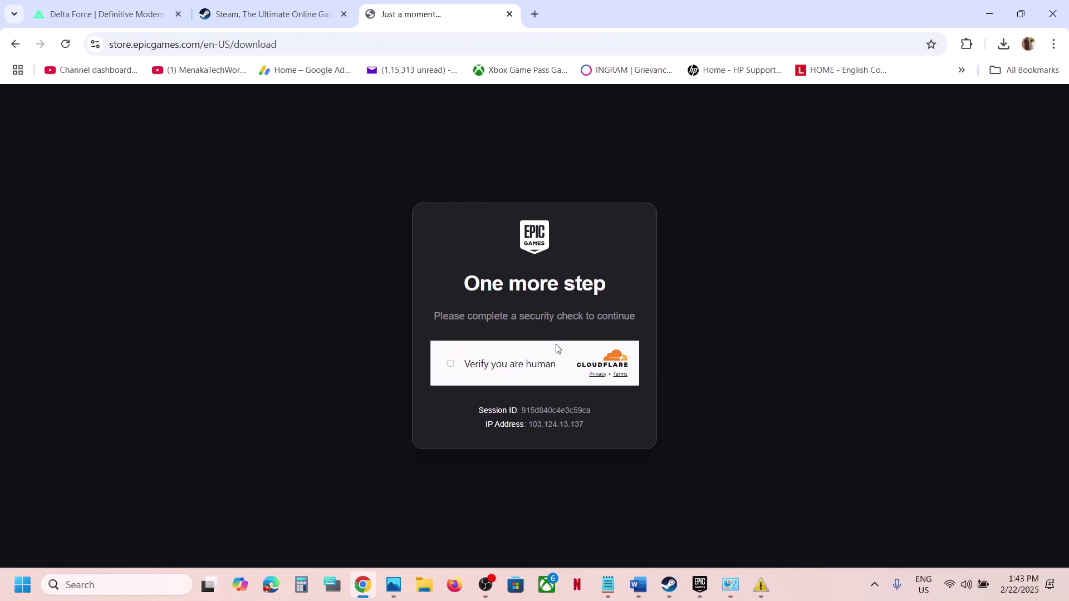
pyautogui.click(450, 365)
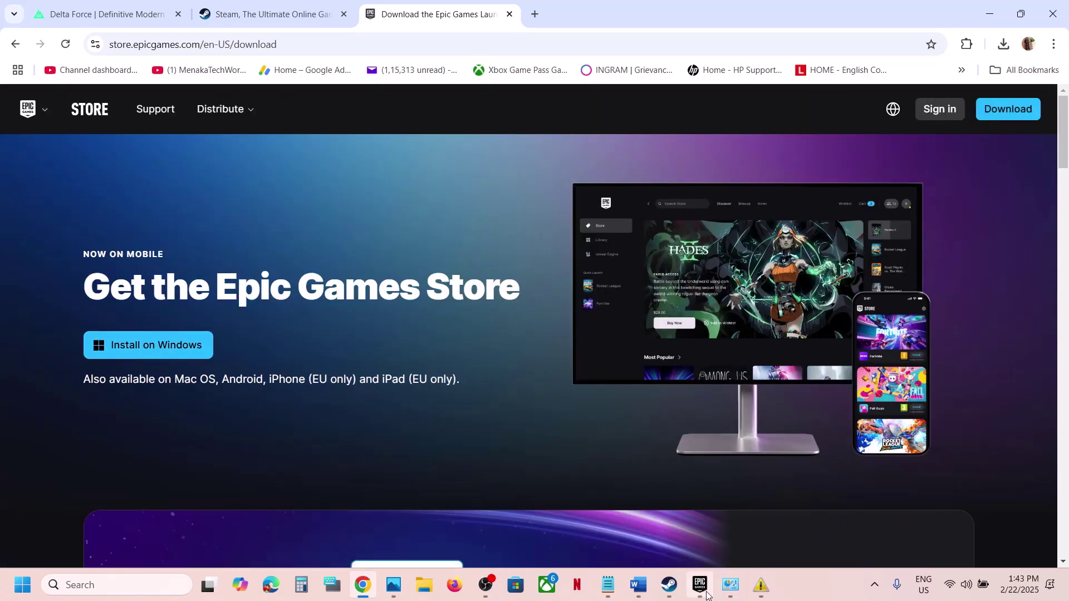
pyautogui.click(702, 587)
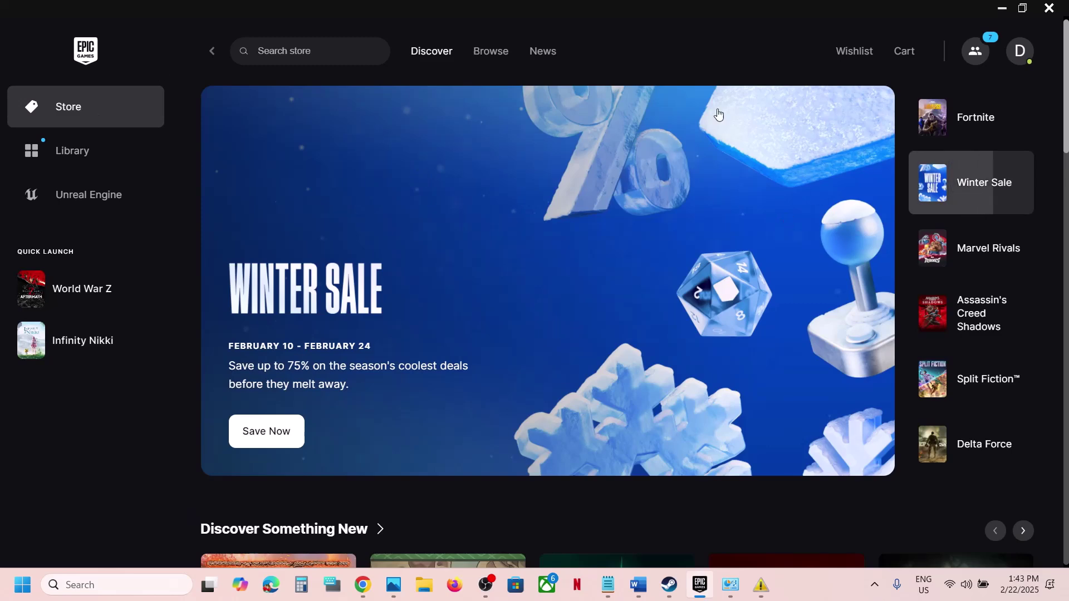
# Search the Epic store for 'delta fo', claim Delta Force for free, and view it in the Library
pyautogui.write('delta')
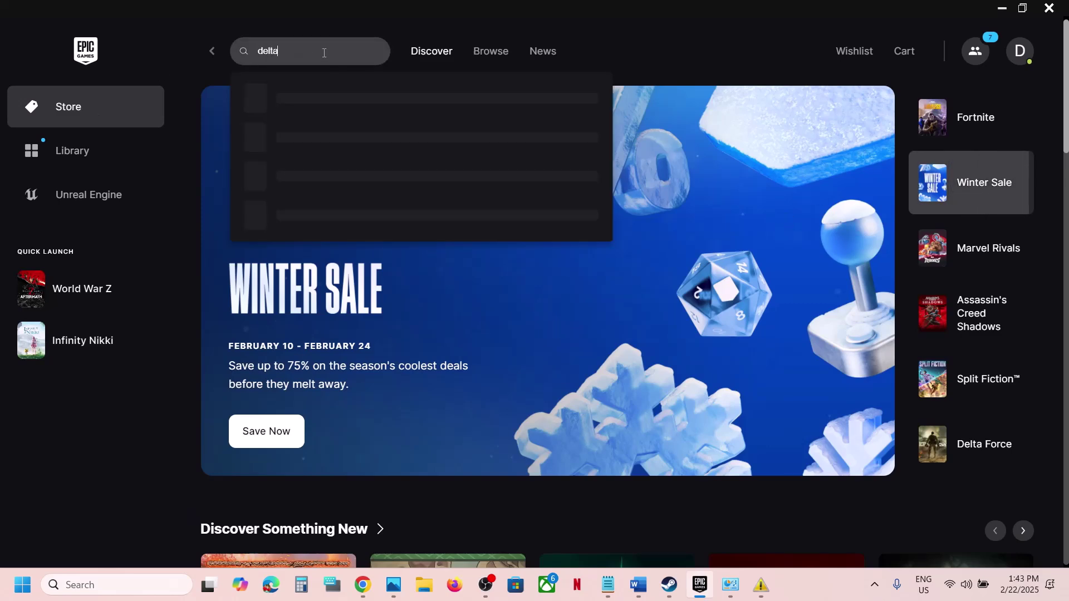
pyautogui.write(' force')
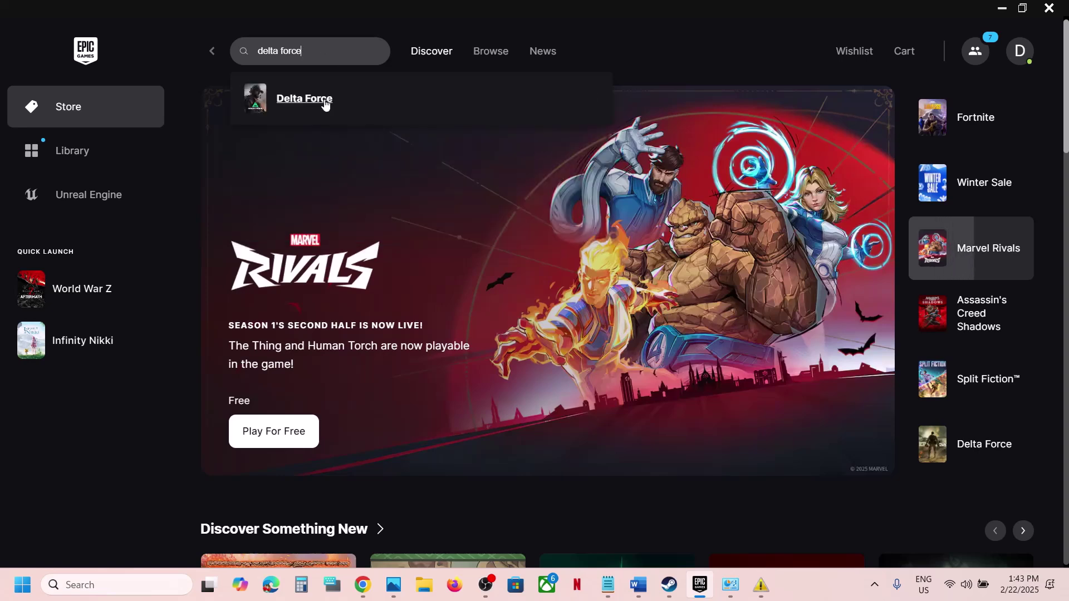
pyautogui.click(326, 102)
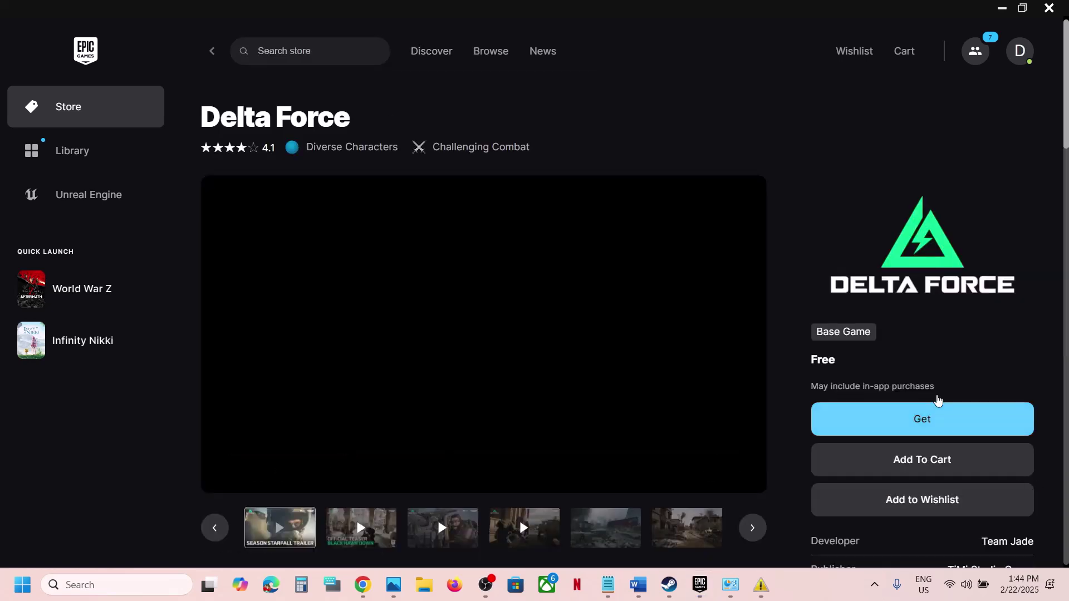
pyautogui.click(924, 424)
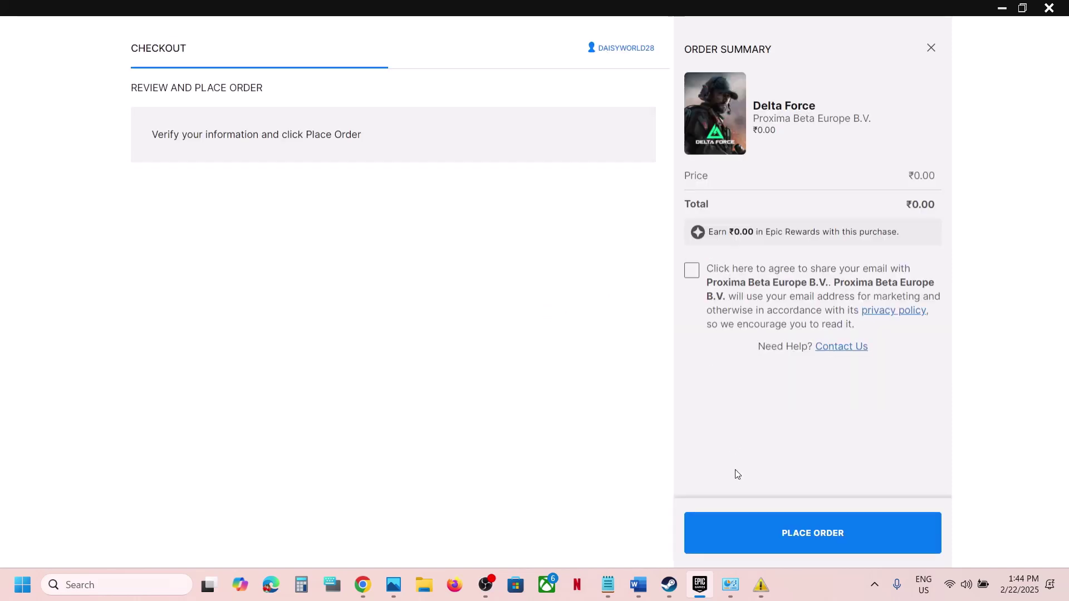
pyautogui.click(804, 536)
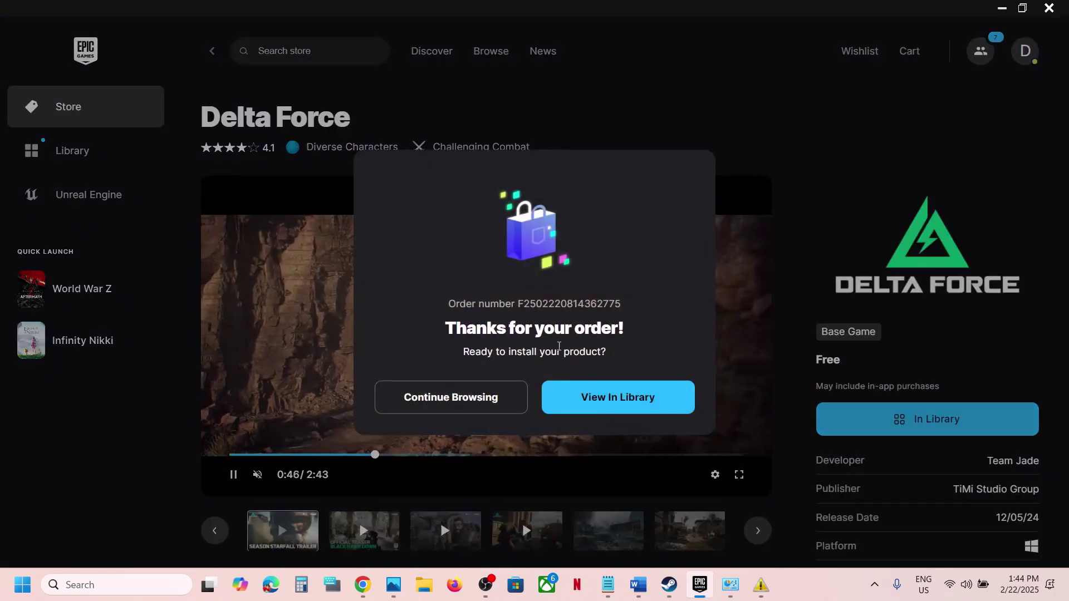
pyautogui.click(633, 401)
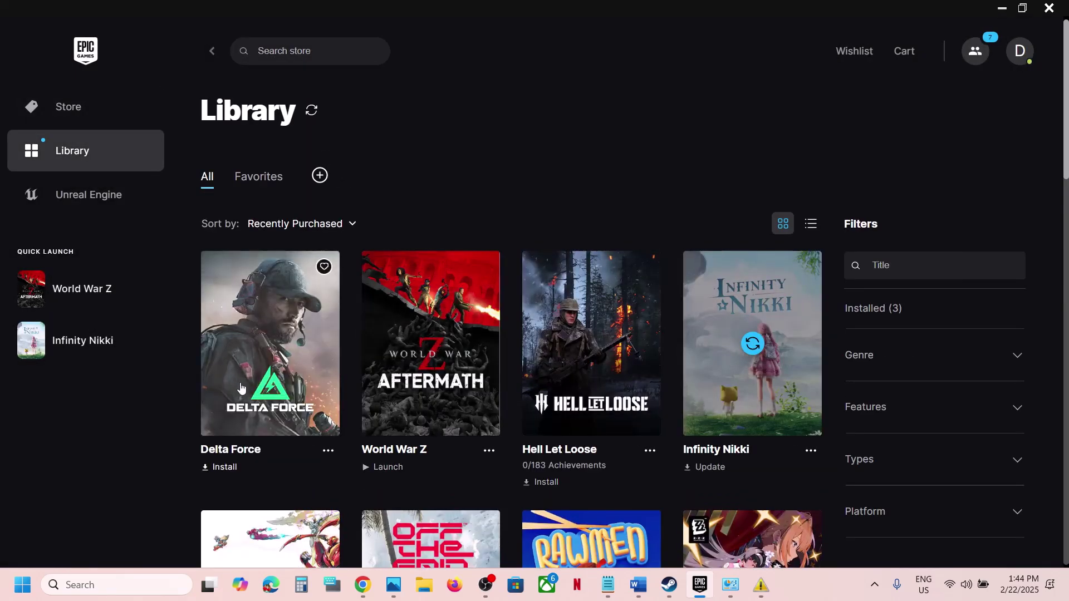
# Install Delta Force into C:\Program Files\Epic Games, check Downloads, and launch the game
pyautogui.click(267, 364)
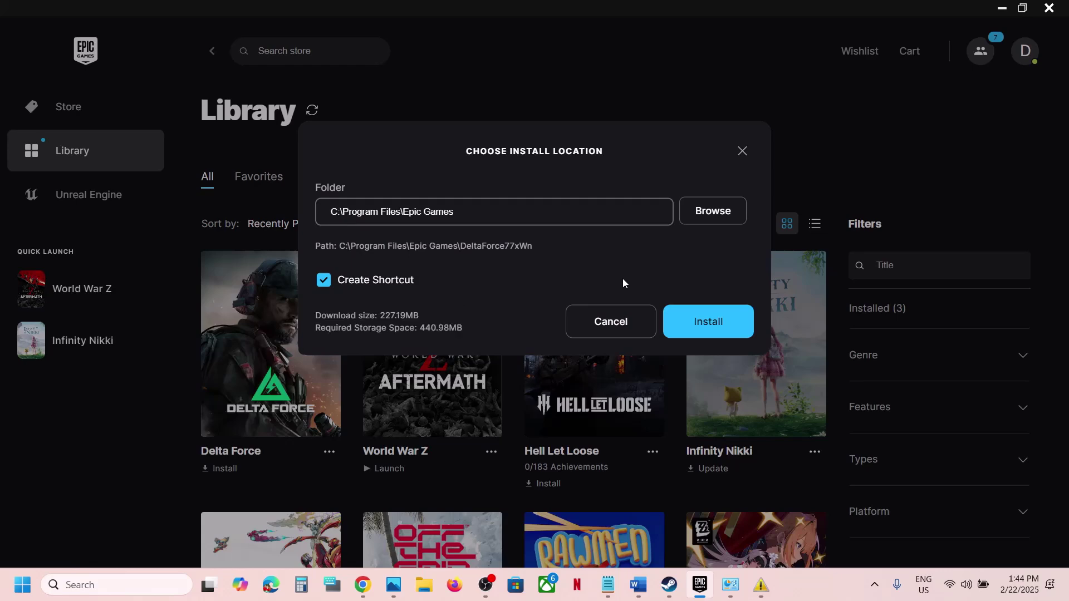
pyautogui.click(704, 328)
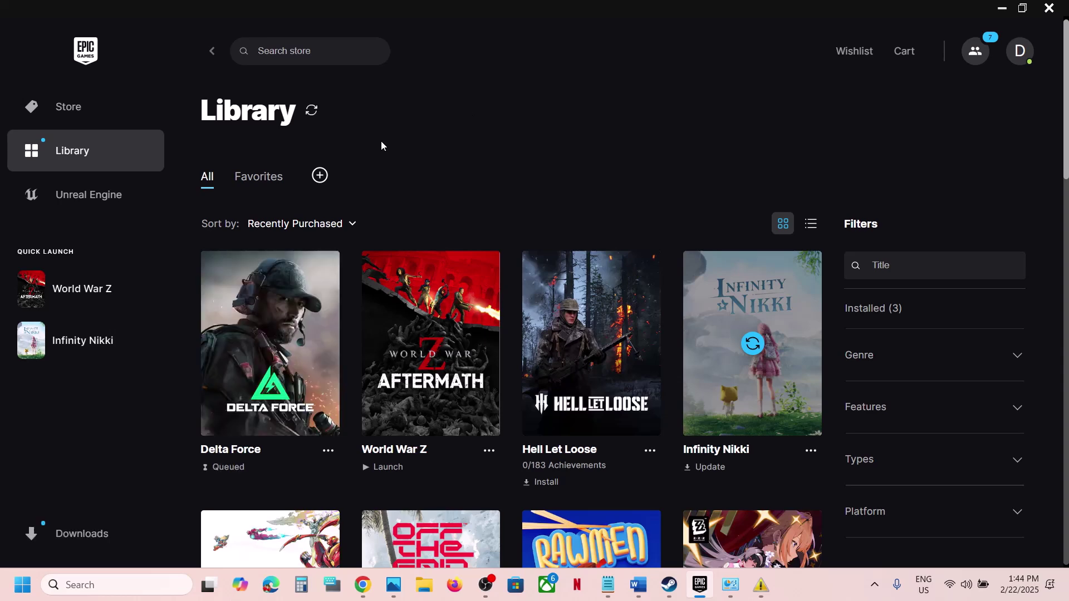
pyautogui.click(77, 536)
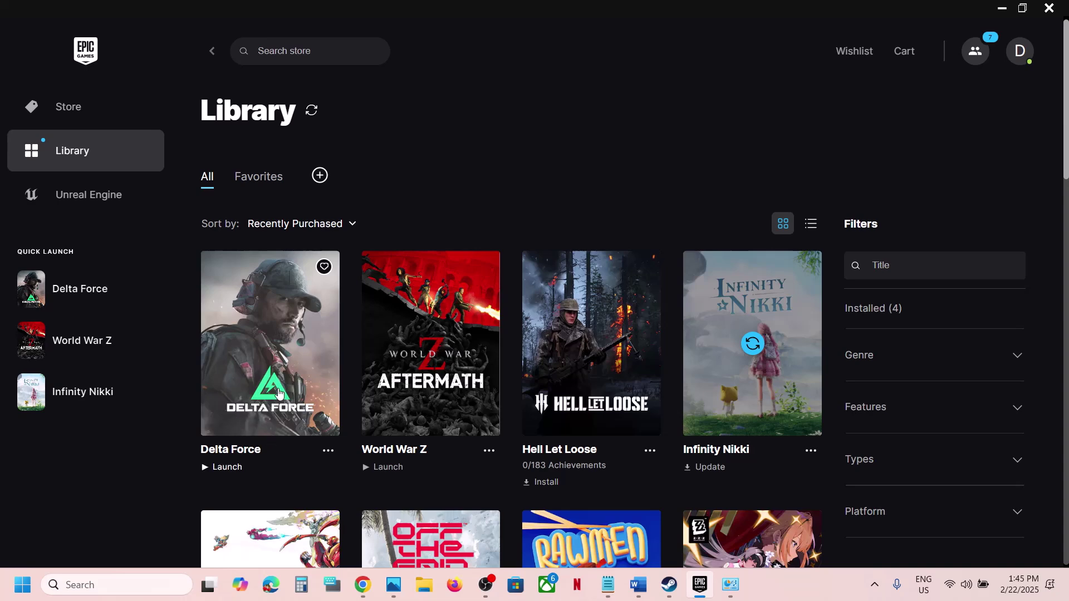
pyautogui.click(280, 393)
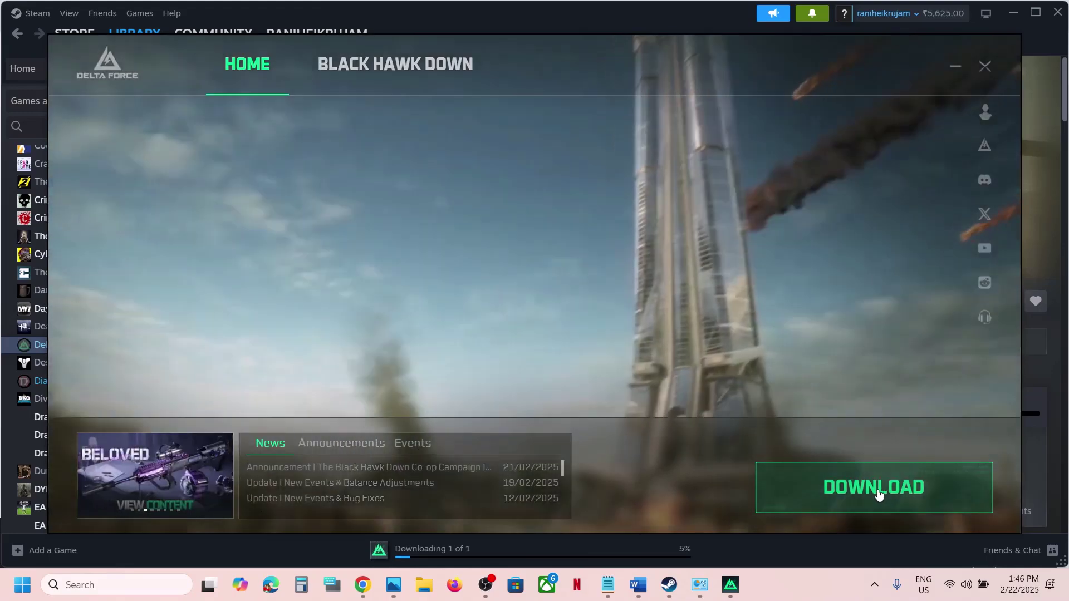
# Dismiss the launcher's Installation Location dialog, view the Black Hawk Down page, and minimize the launcher
pyautogui.click(877, 492)
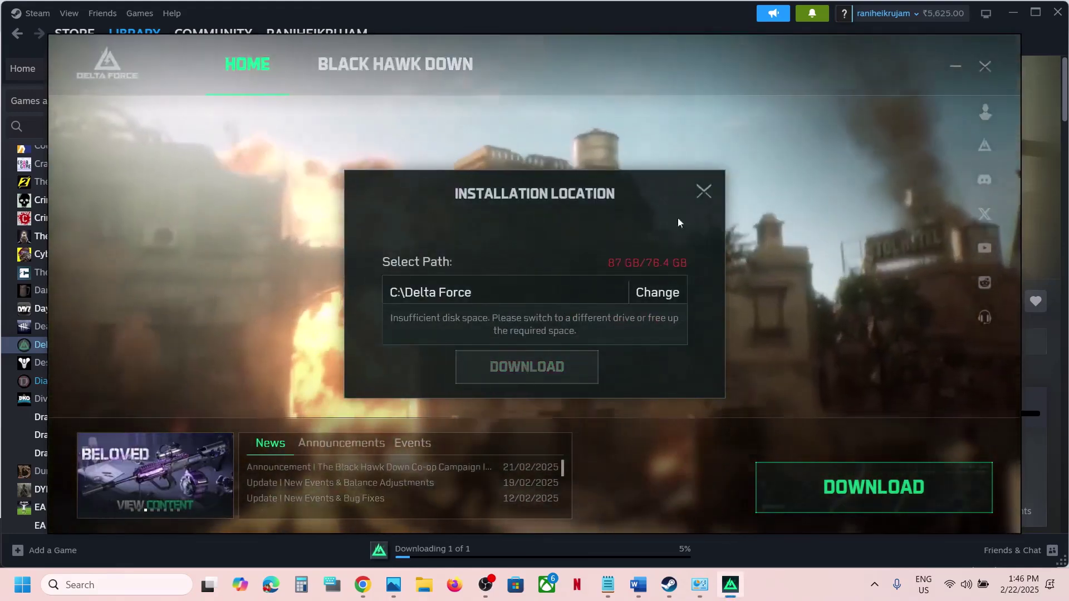
pyautogui.click(702, 189)
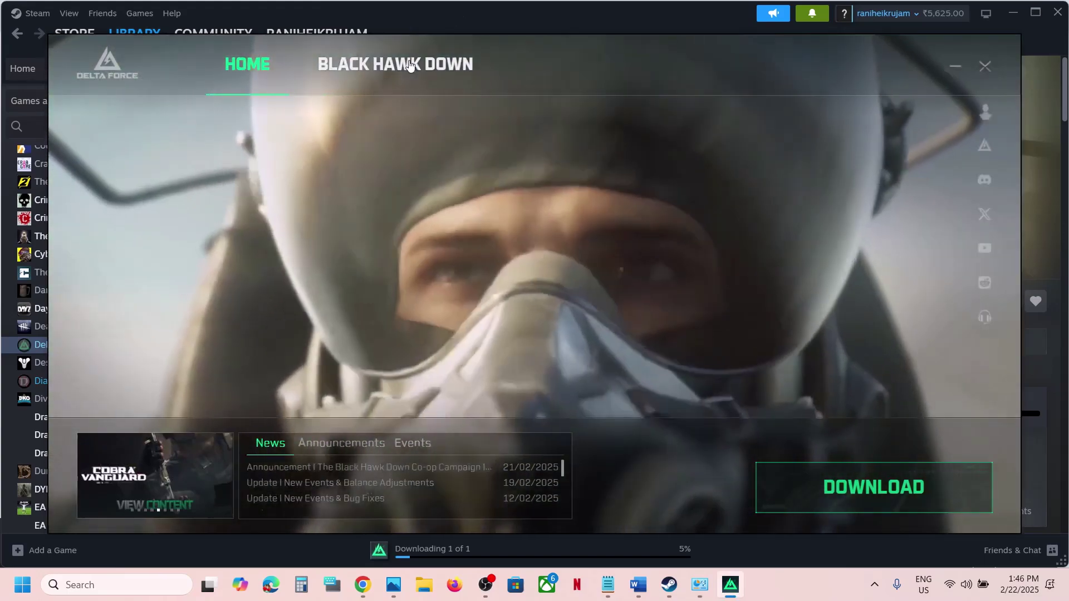
pyautogui.click(410, 65)
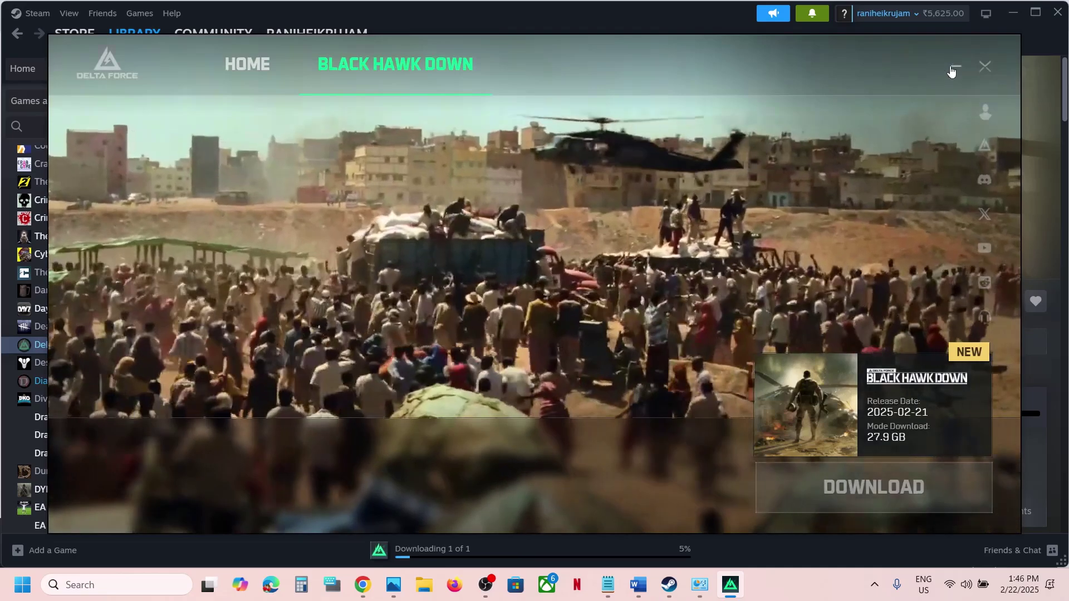
pyautogui.click(954, 67)
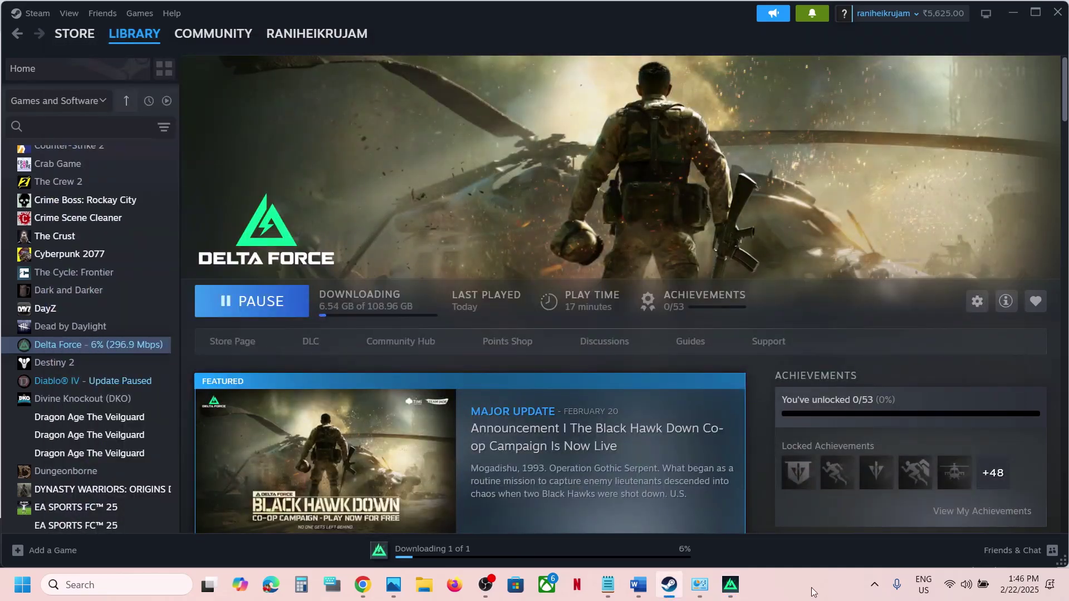